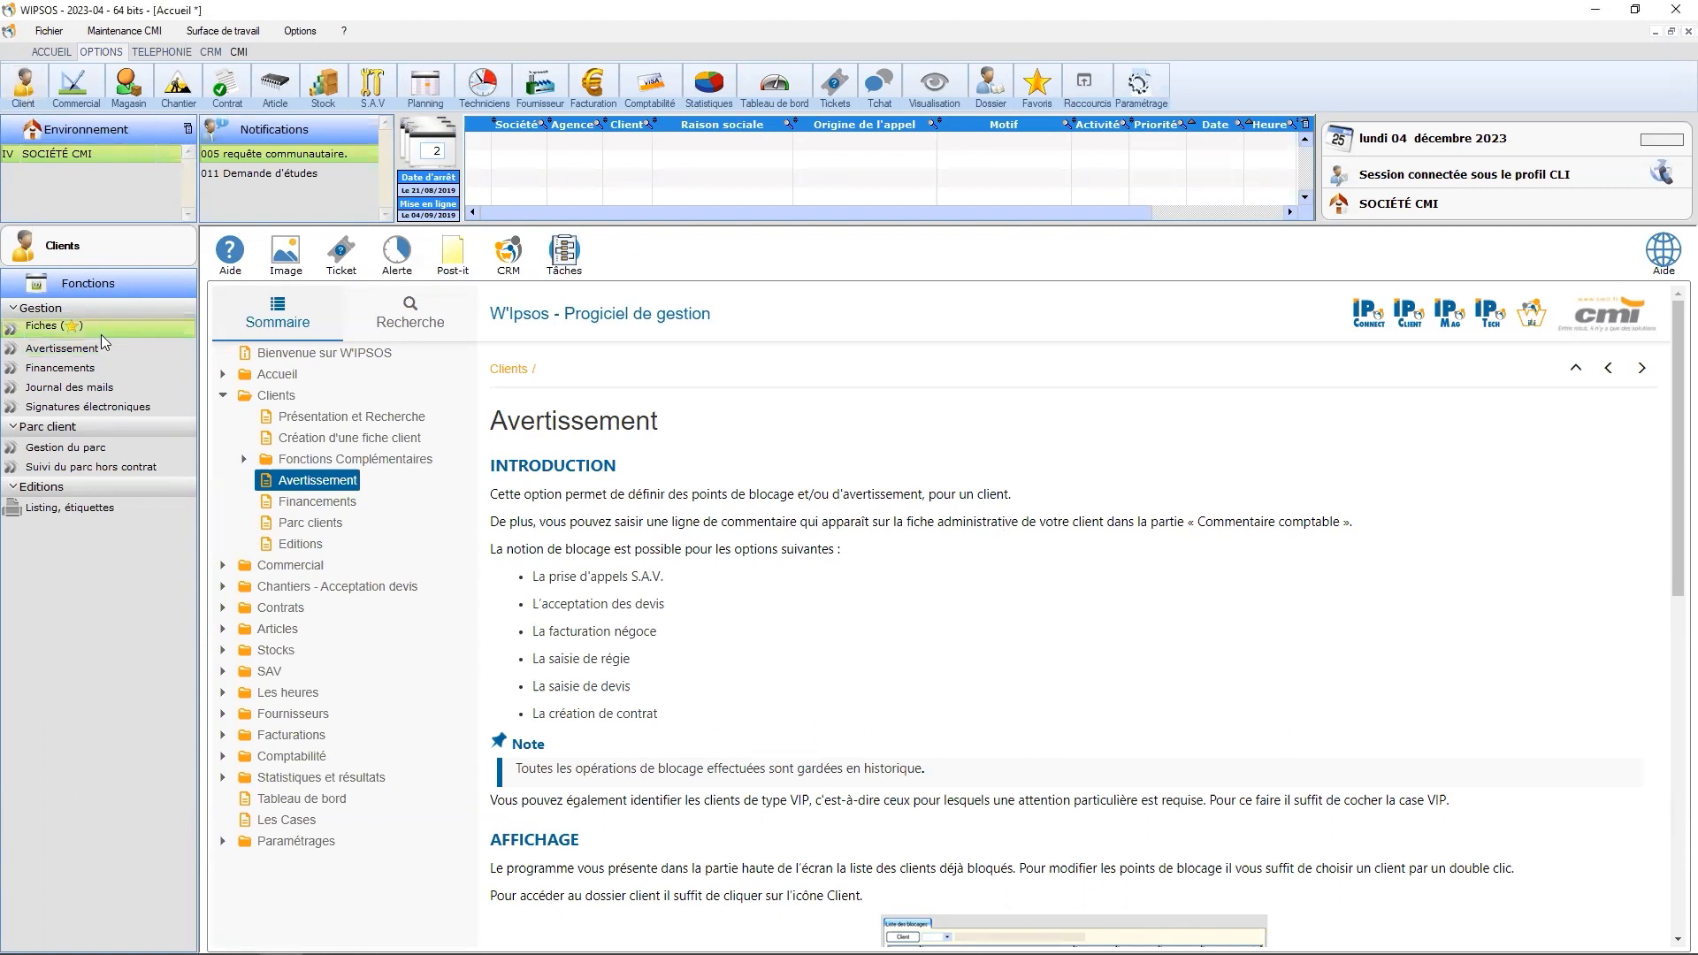
# Open the client Avertissement management and select the CLIENT3 + CHANGEMENT line in the list of blocked clients
pyautogui.click(79, 357)
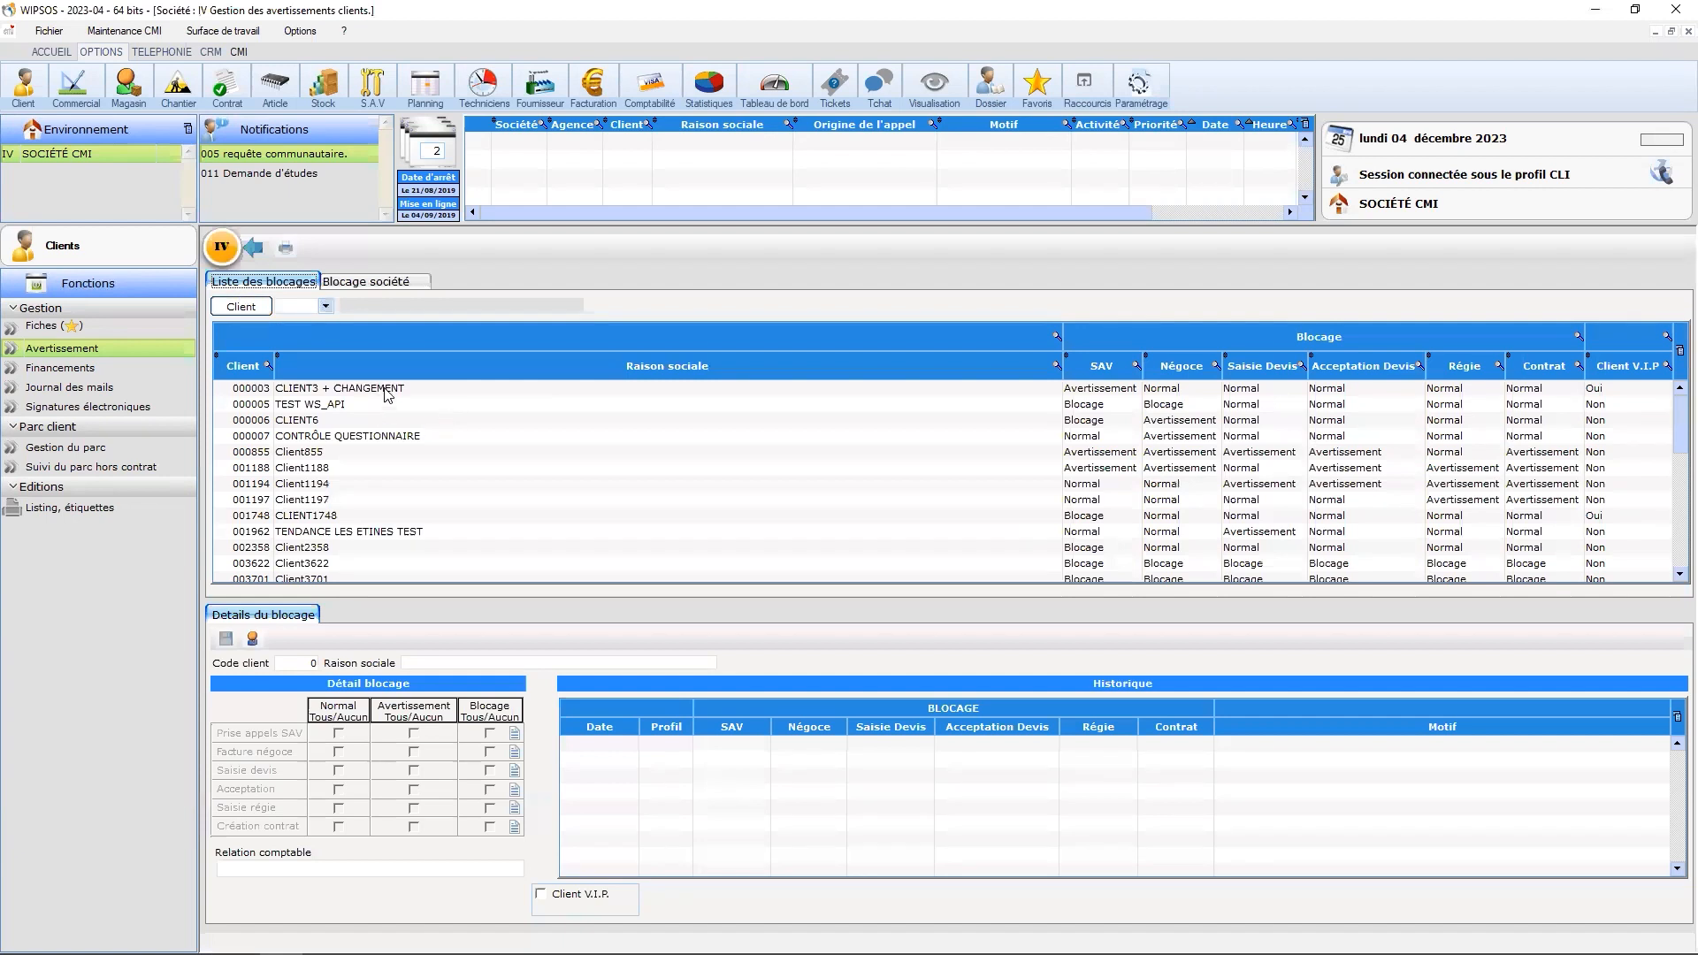
pyautogui.click(386, 416)
pyautogui.click(366, 405)
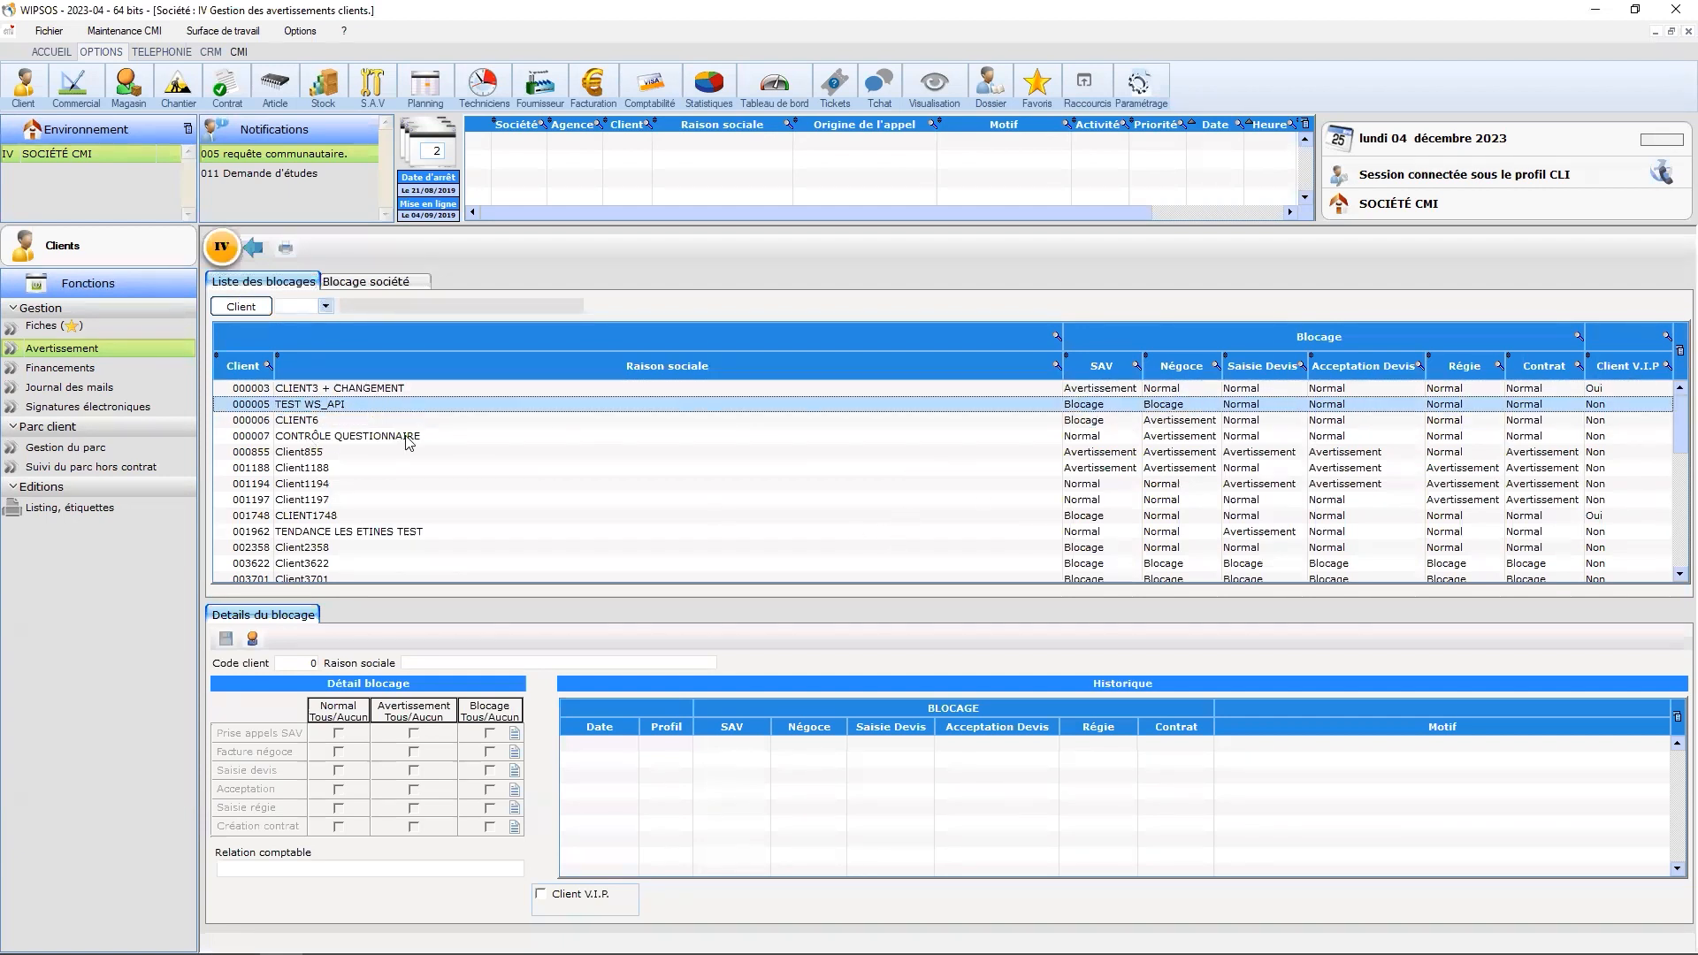
pyautogui.click(405, 390)
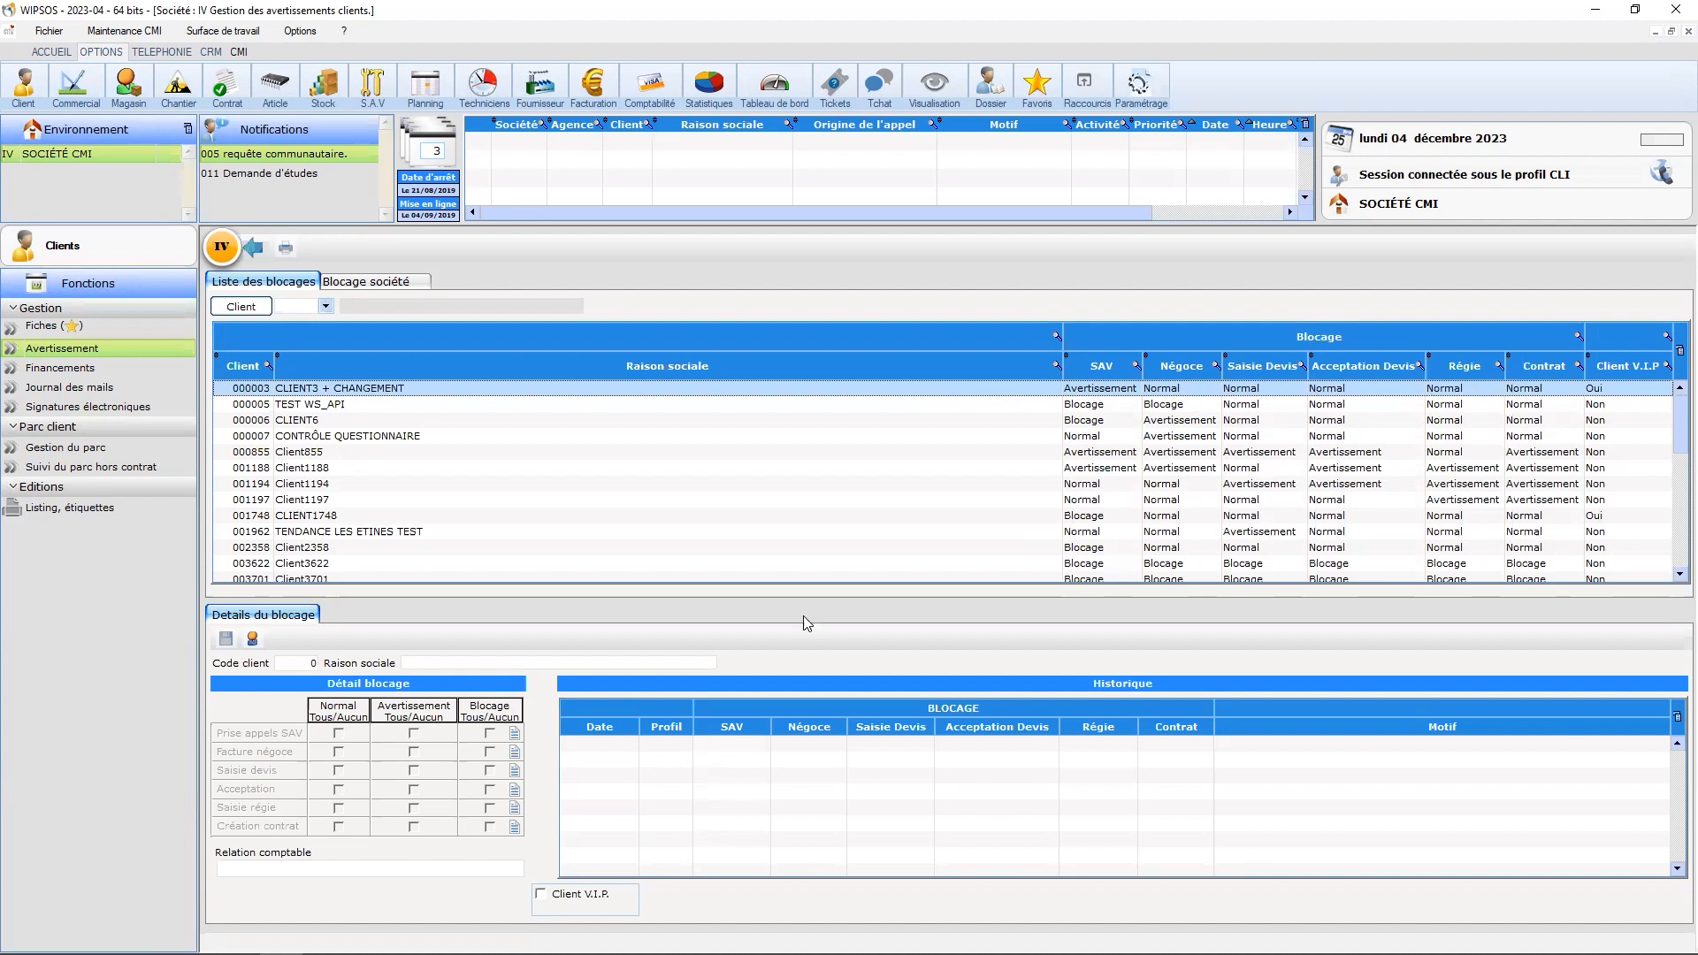
# Display the company-level blocking rule and check its overdue-days and debit-balance thresholds
pyautogui.click(404, 283)
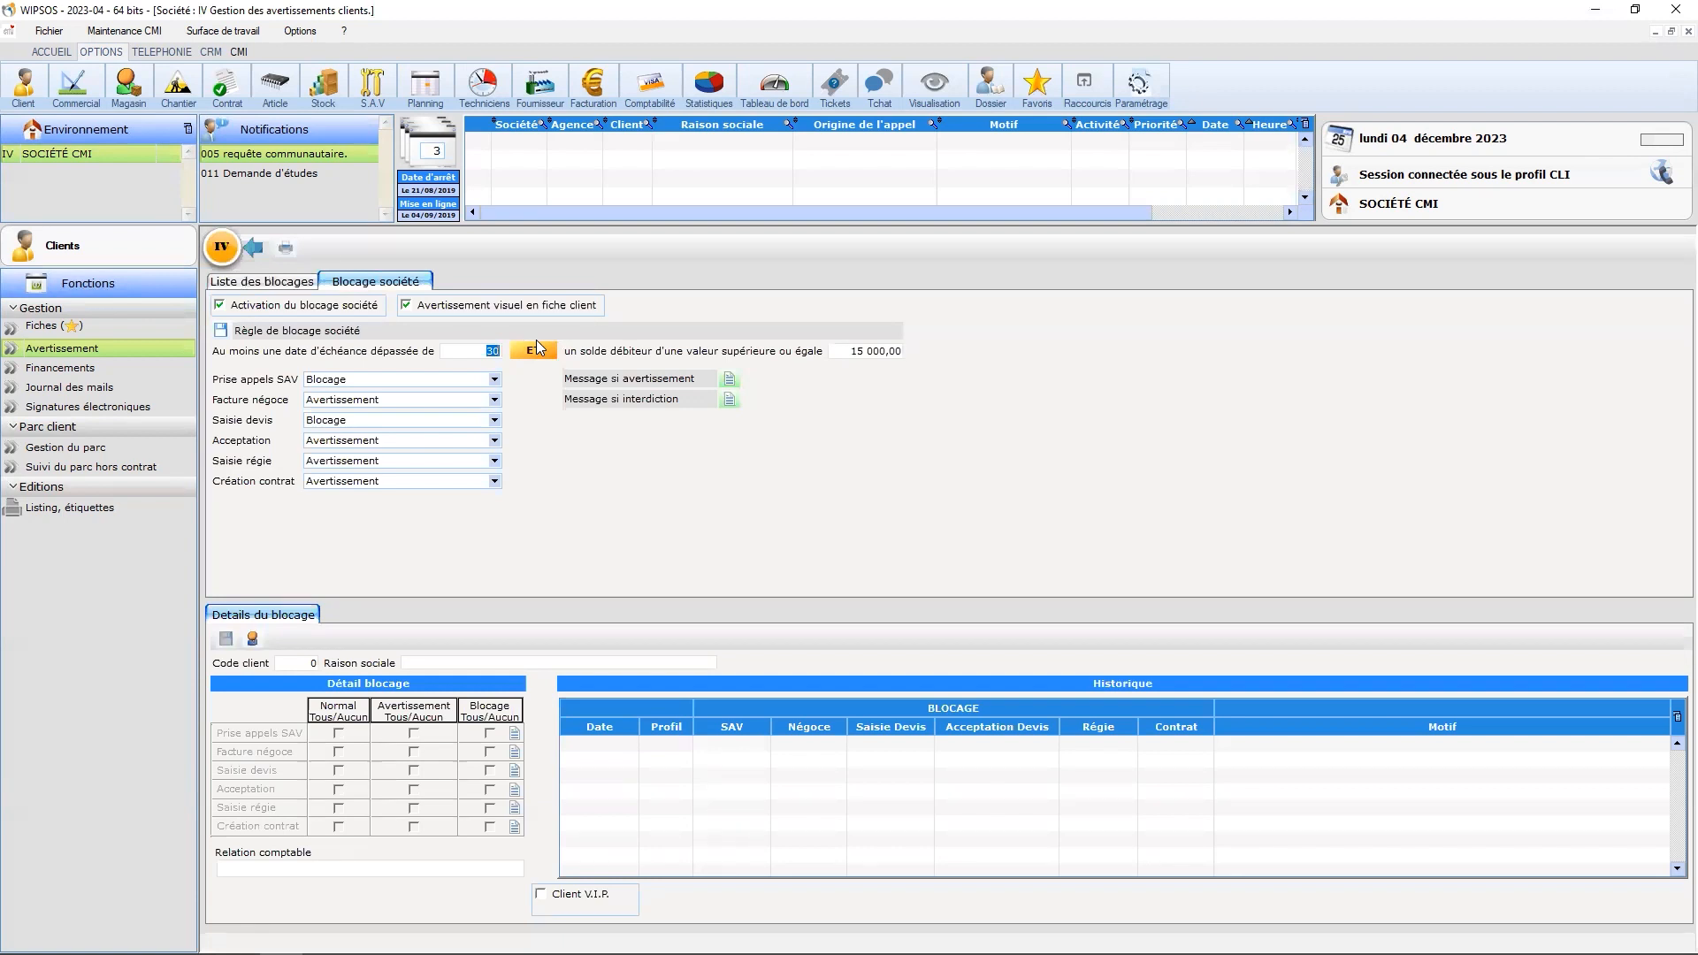
pyautogui.click(293, 286)
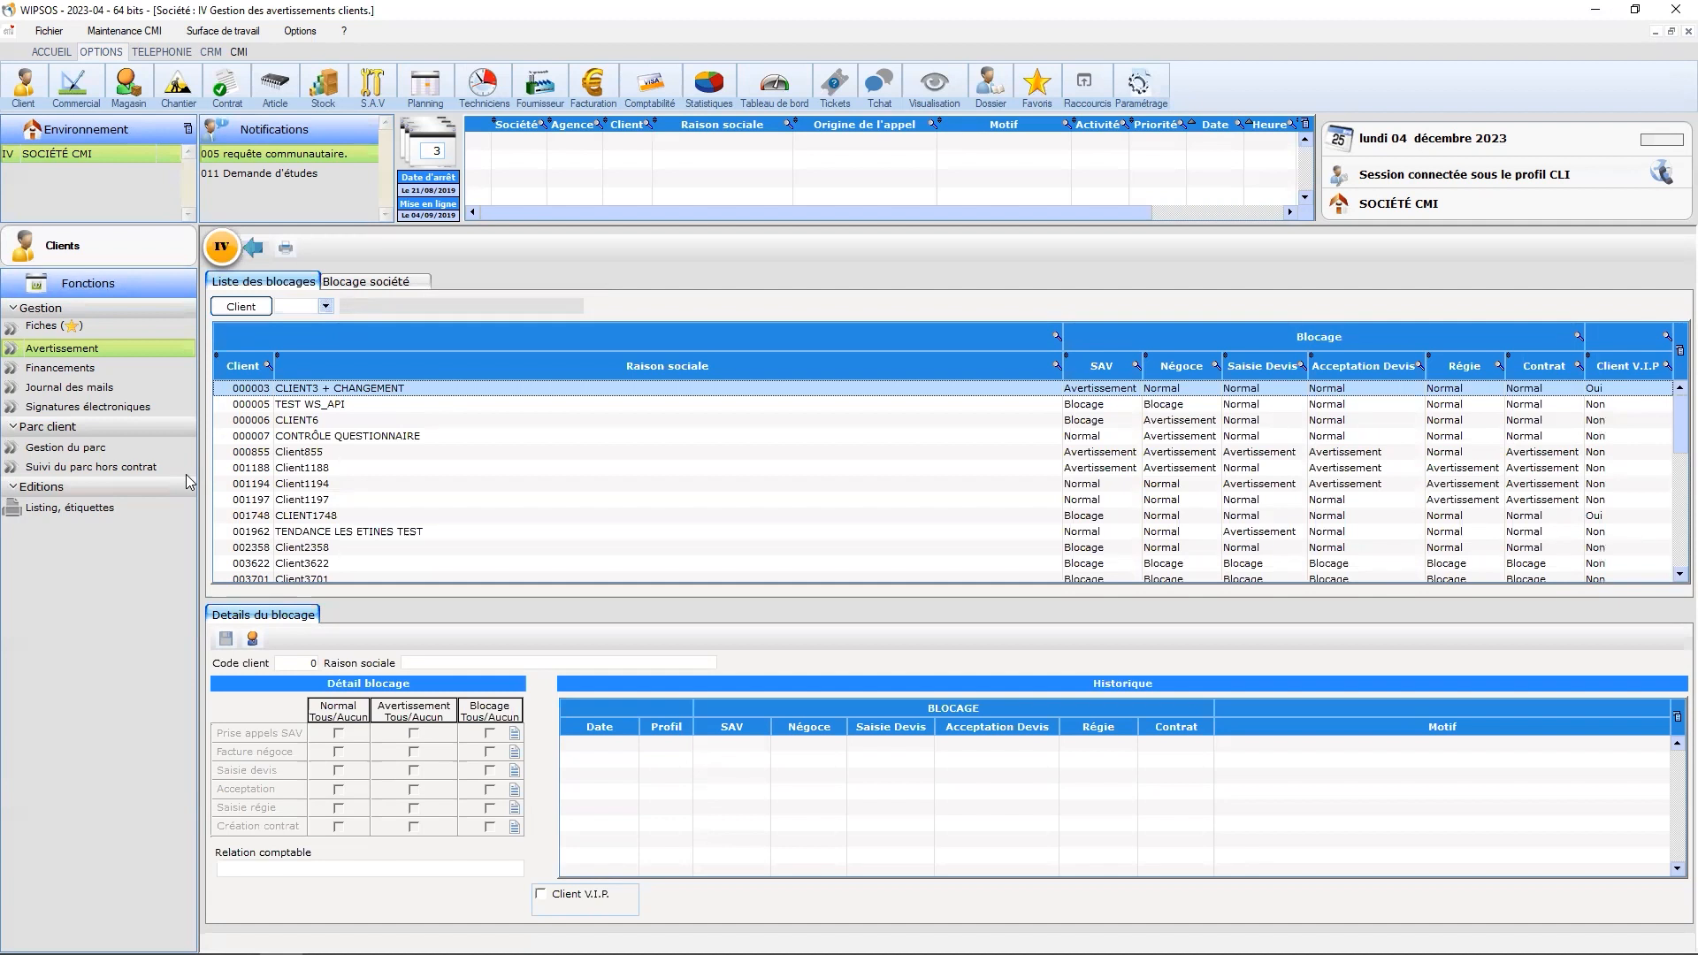
pyautogui.click(391, 283)
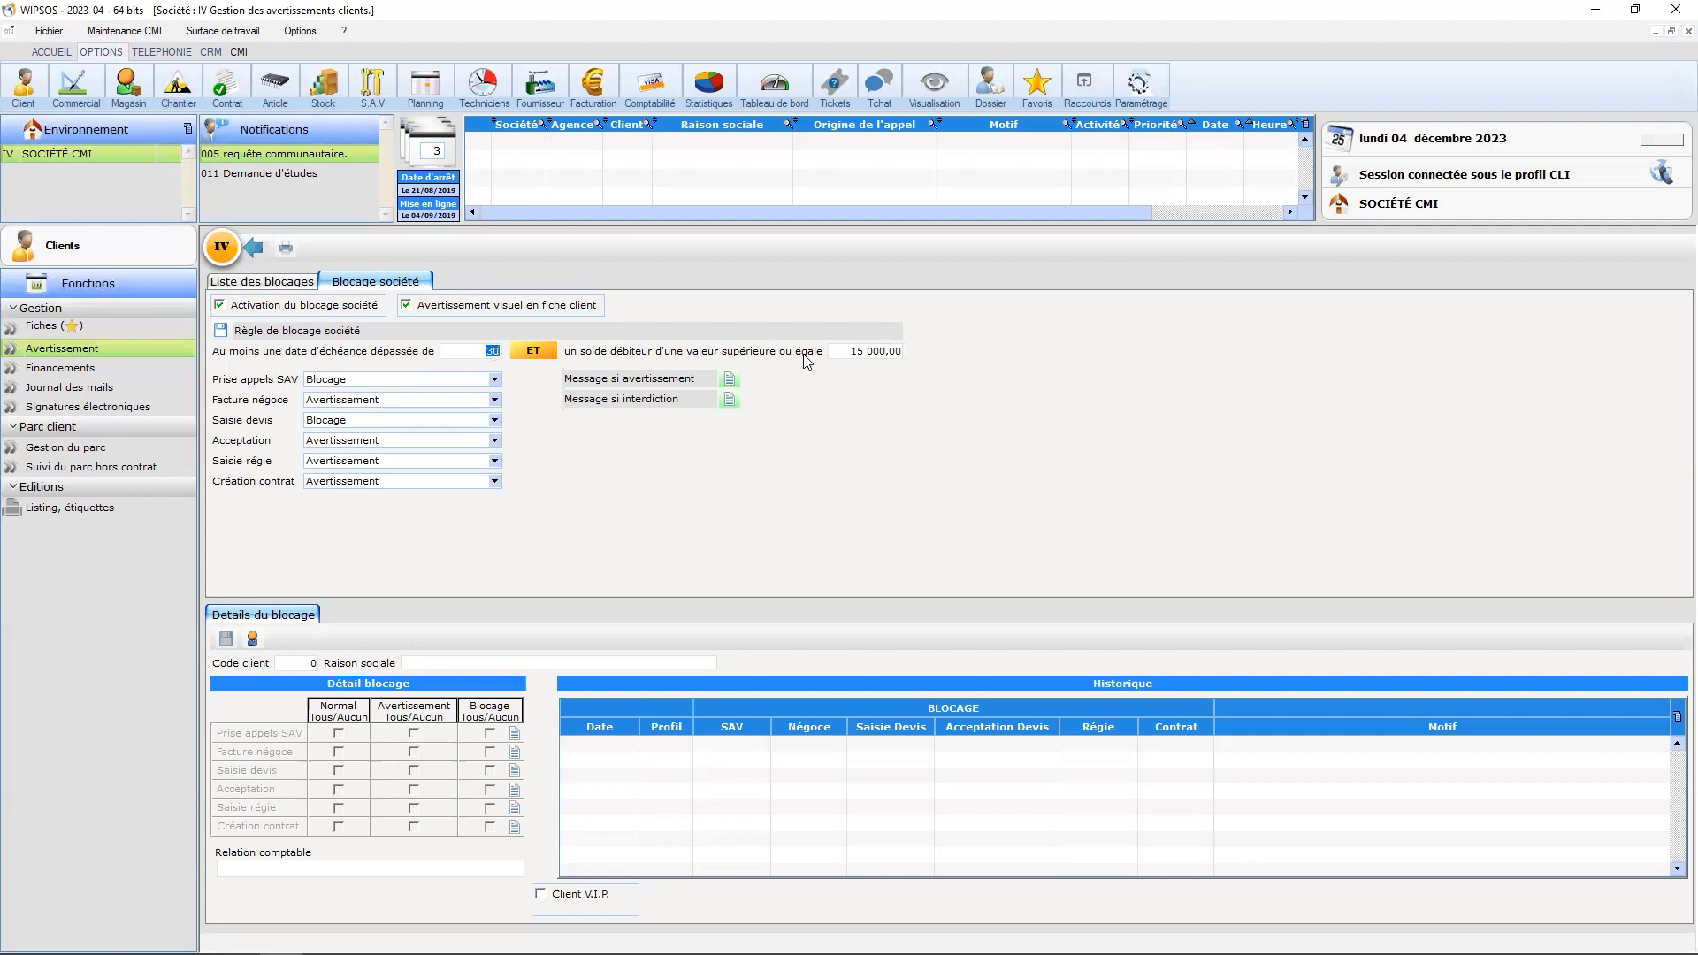
pyautogui.click(868, 351)
pyautogui.click(465, 348)
pyautogui.click(862, 352)
# In the company blocking rule, keep Prise appels SAV on Blocage and set Création contrat to Aucun avertissement ou blocage
pyautogui.click(495, 380)
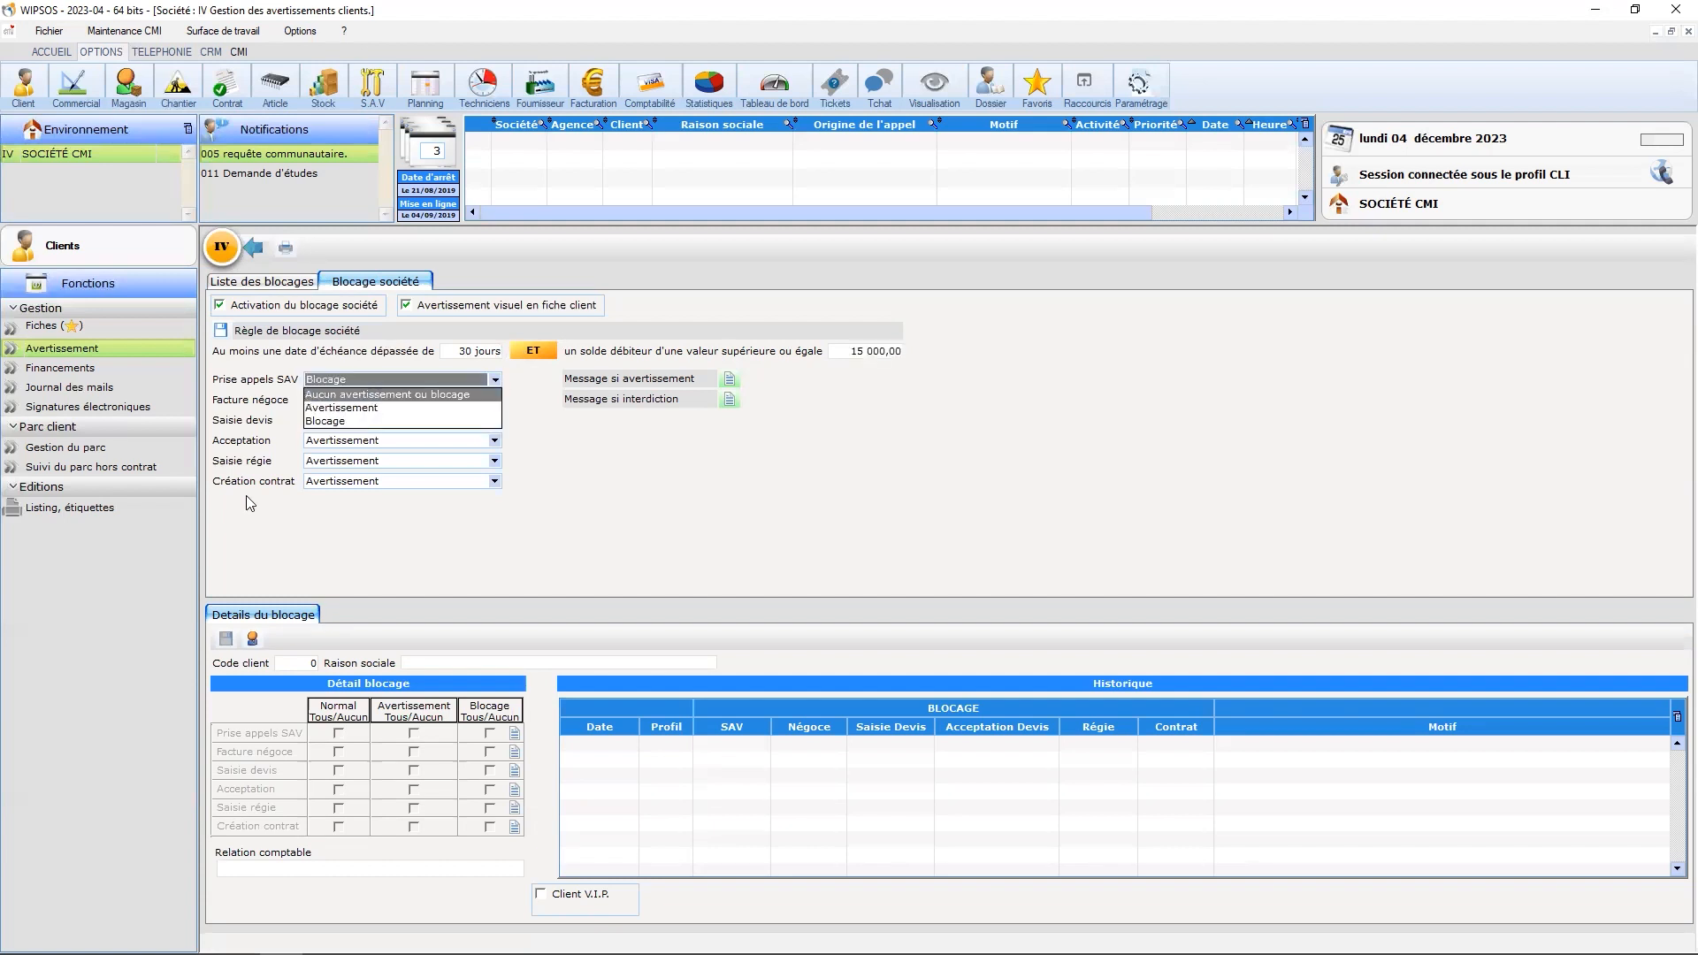
pyautogui.click(352, 422)
pyautogui.click(344, 482)
pyautogui.click(409, 494)
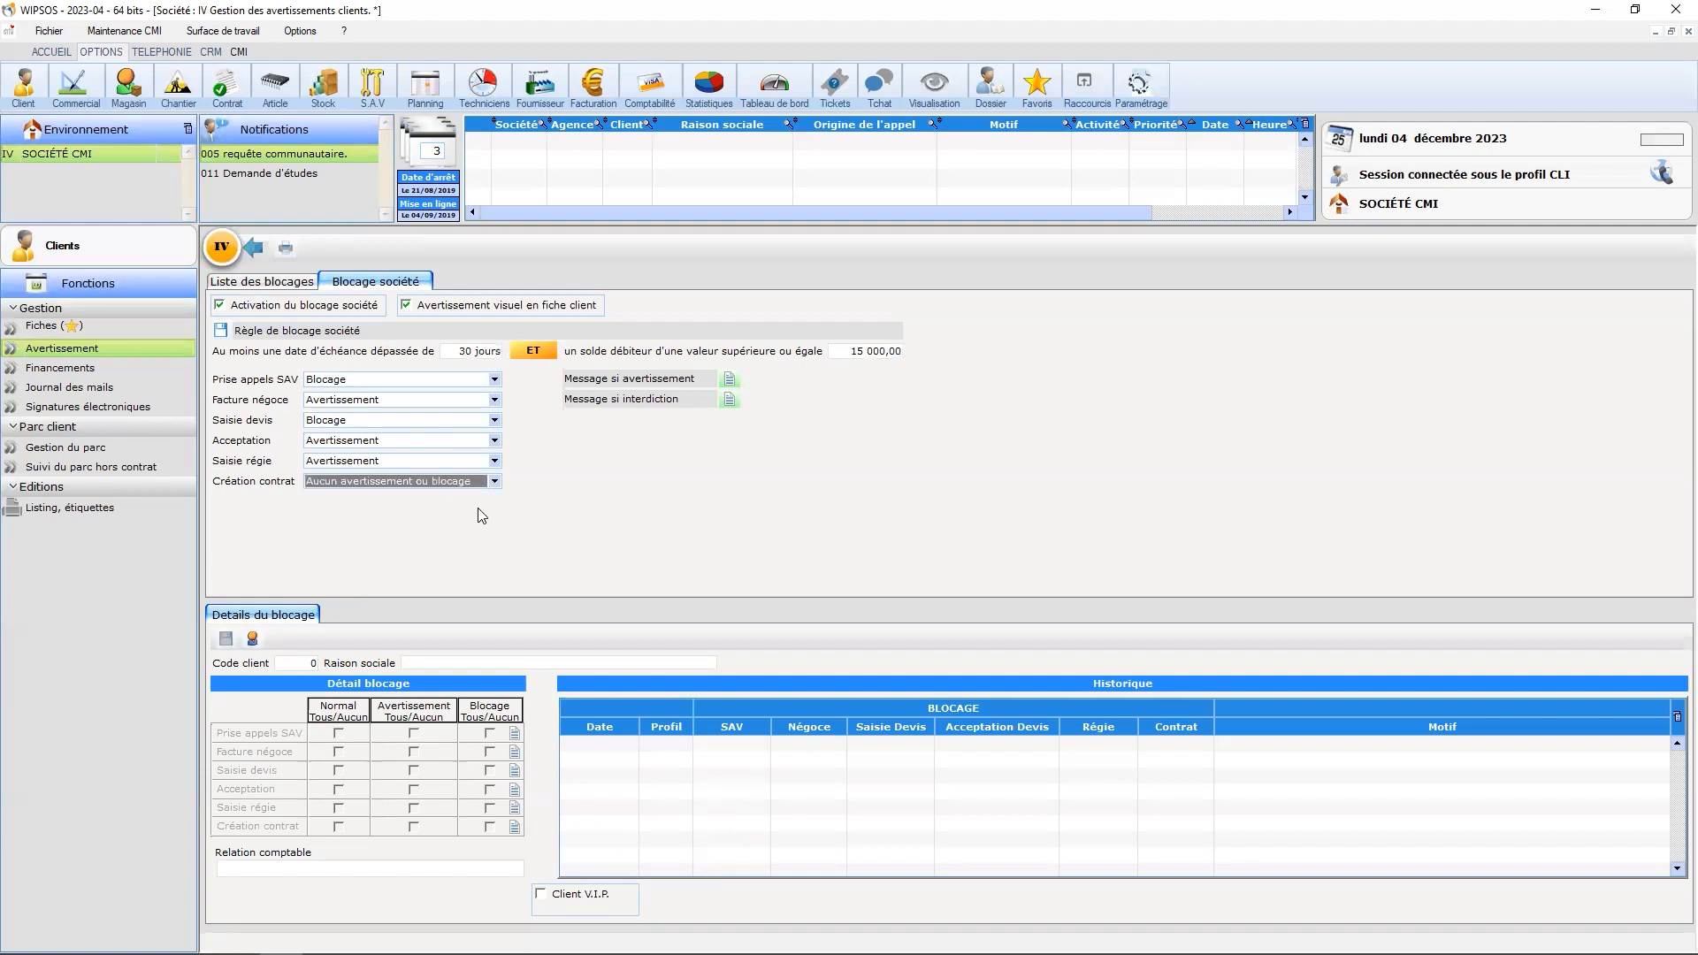
# Open the company-level warning message, review its text and font options, and save it
pyautogui.click(729, 379)
pyautogui.click(764, 586)
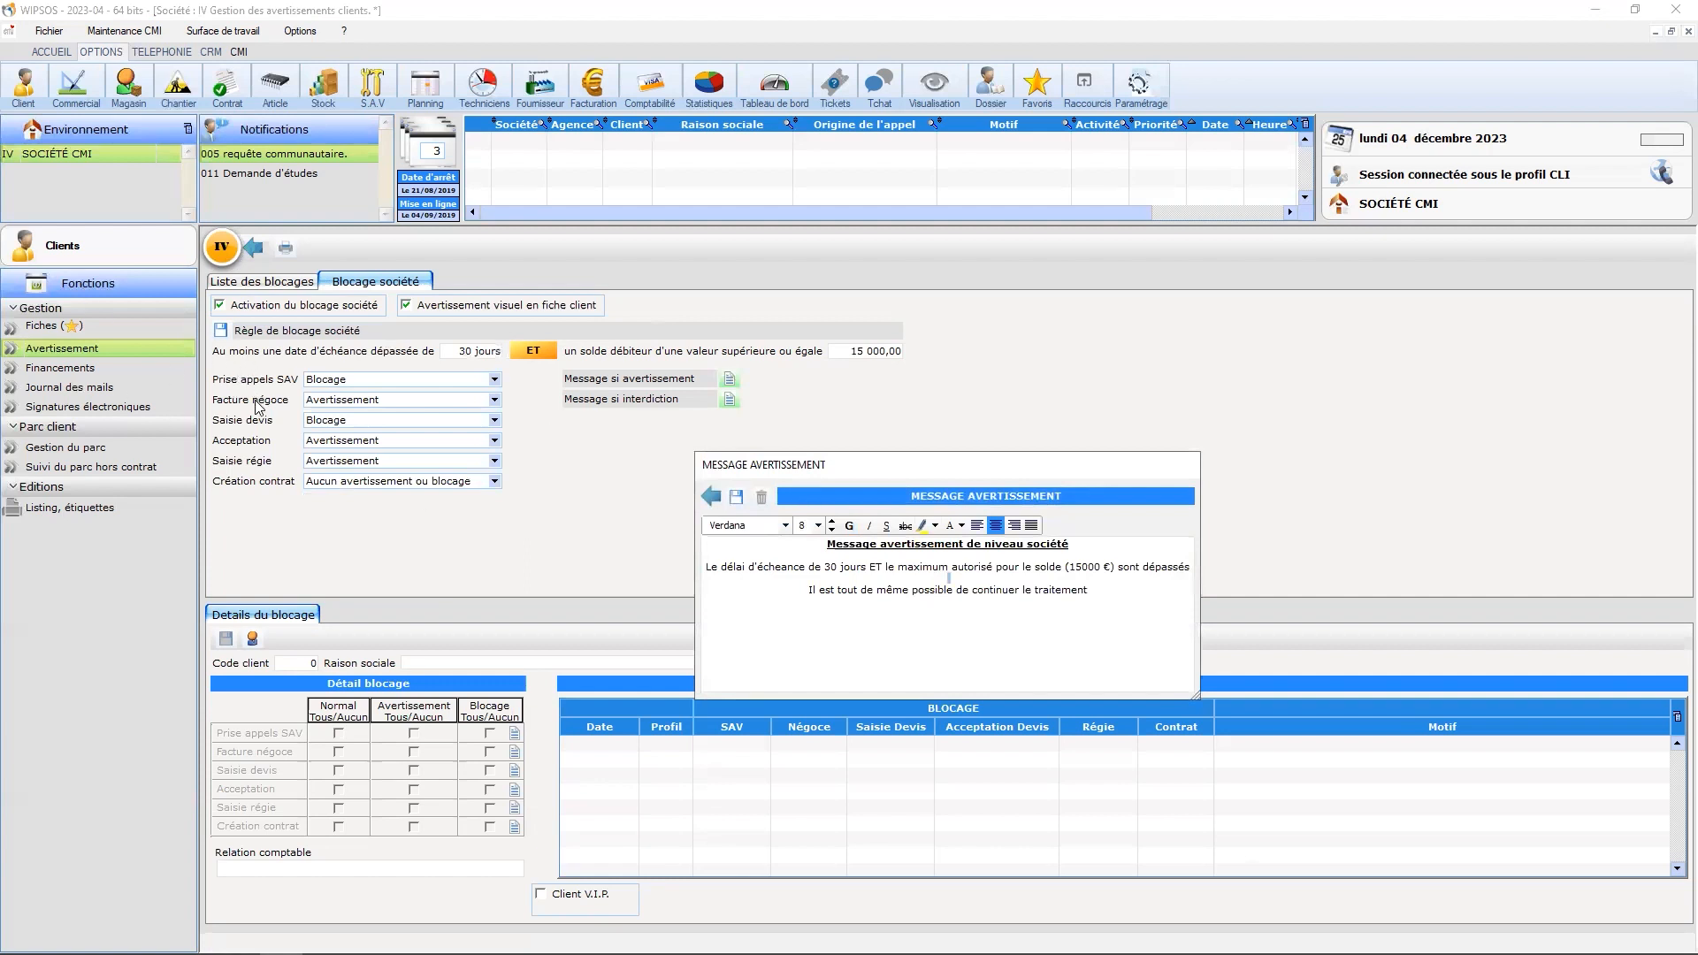
pyautogui.moveTo(1107, 618); pyautogui.dragTo(776, 553)
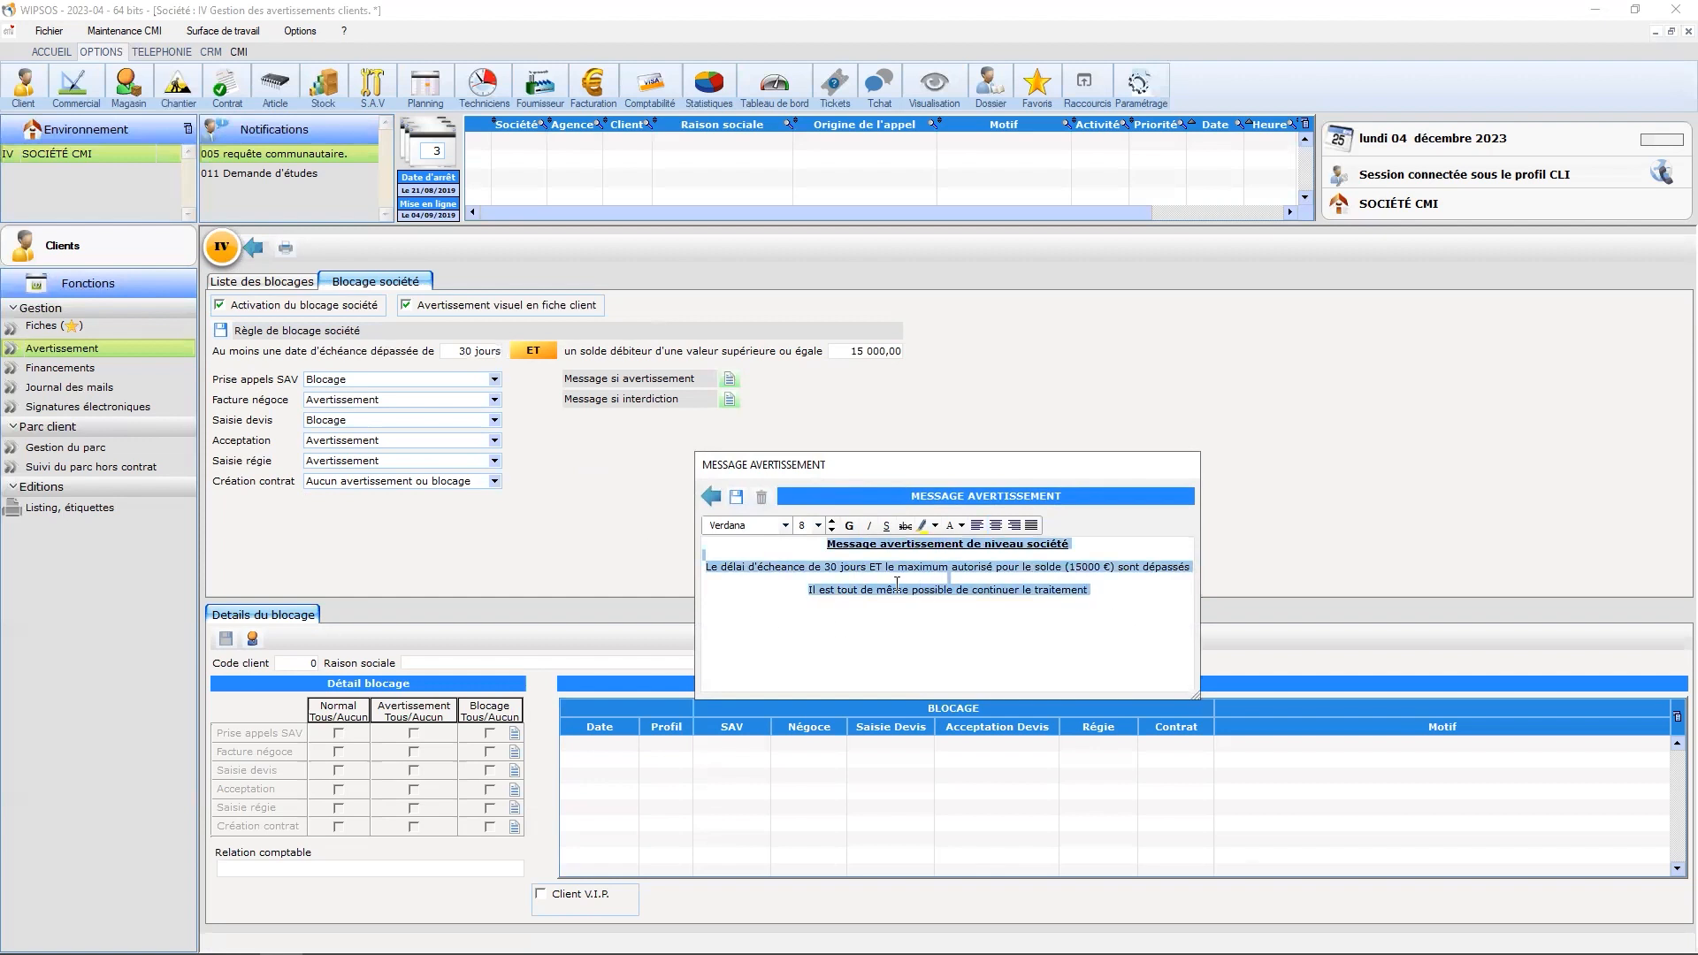
pyautogui.click(784, 525)
pyautogui.press('Escape')
pyautogui.click(736, 497)
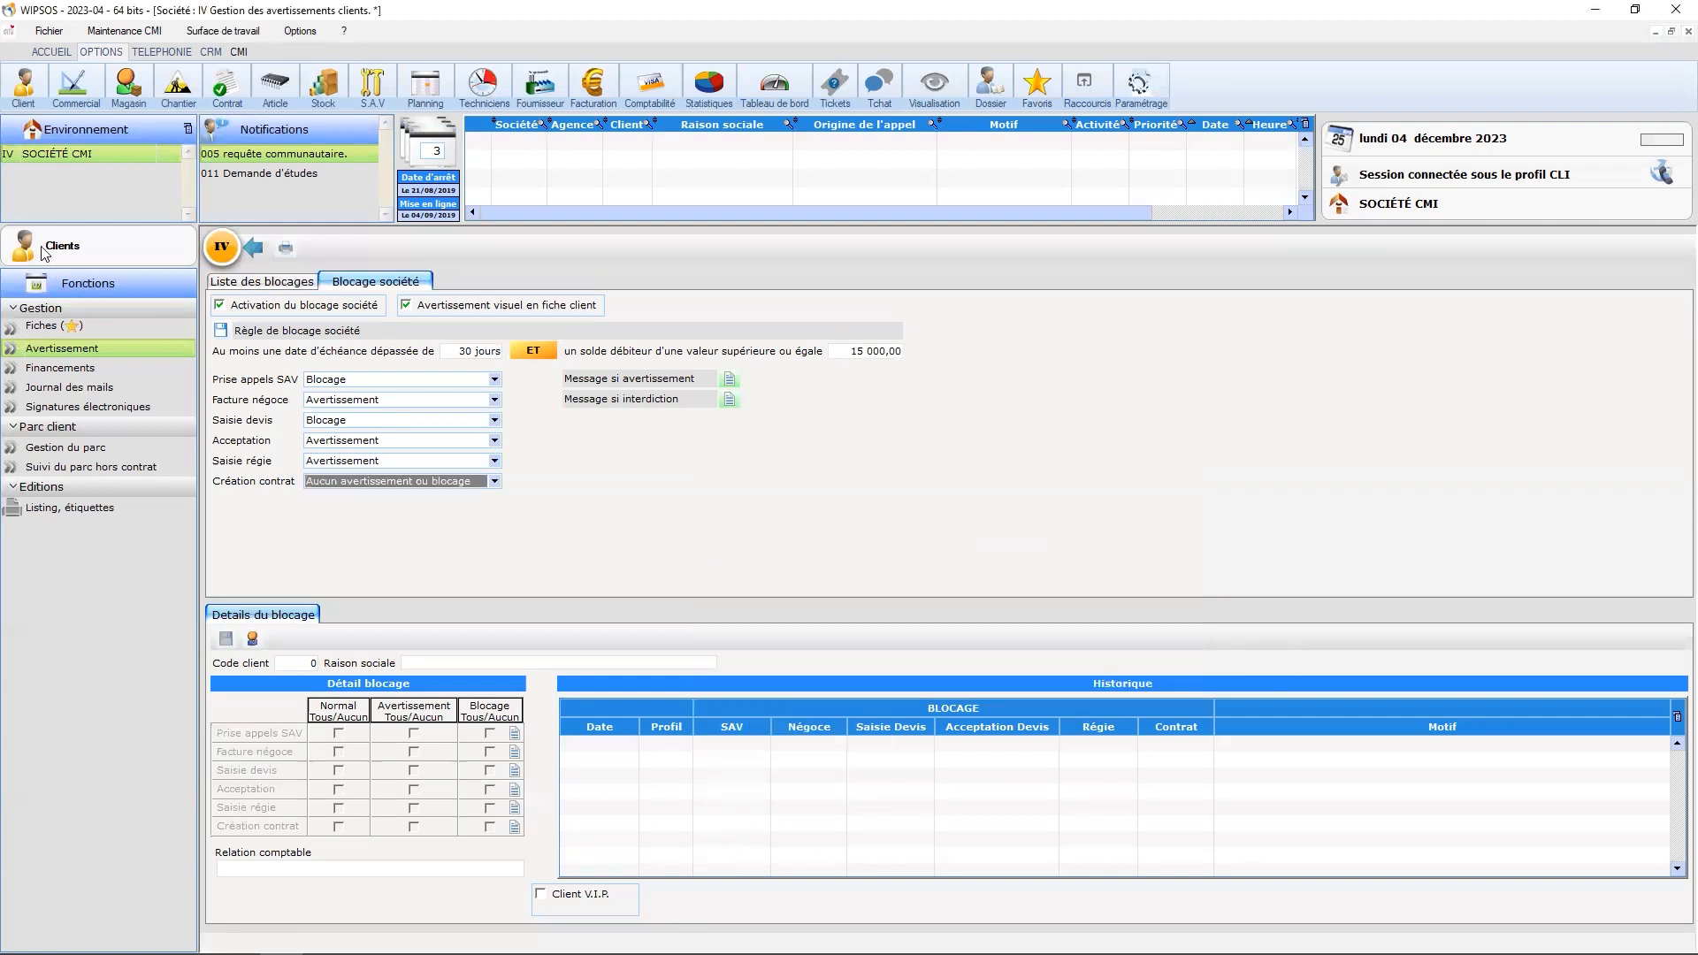
# Leave the warnings management and open the test client's record by entering its client number in the Fiches search
pyautogui.click(255, 255)
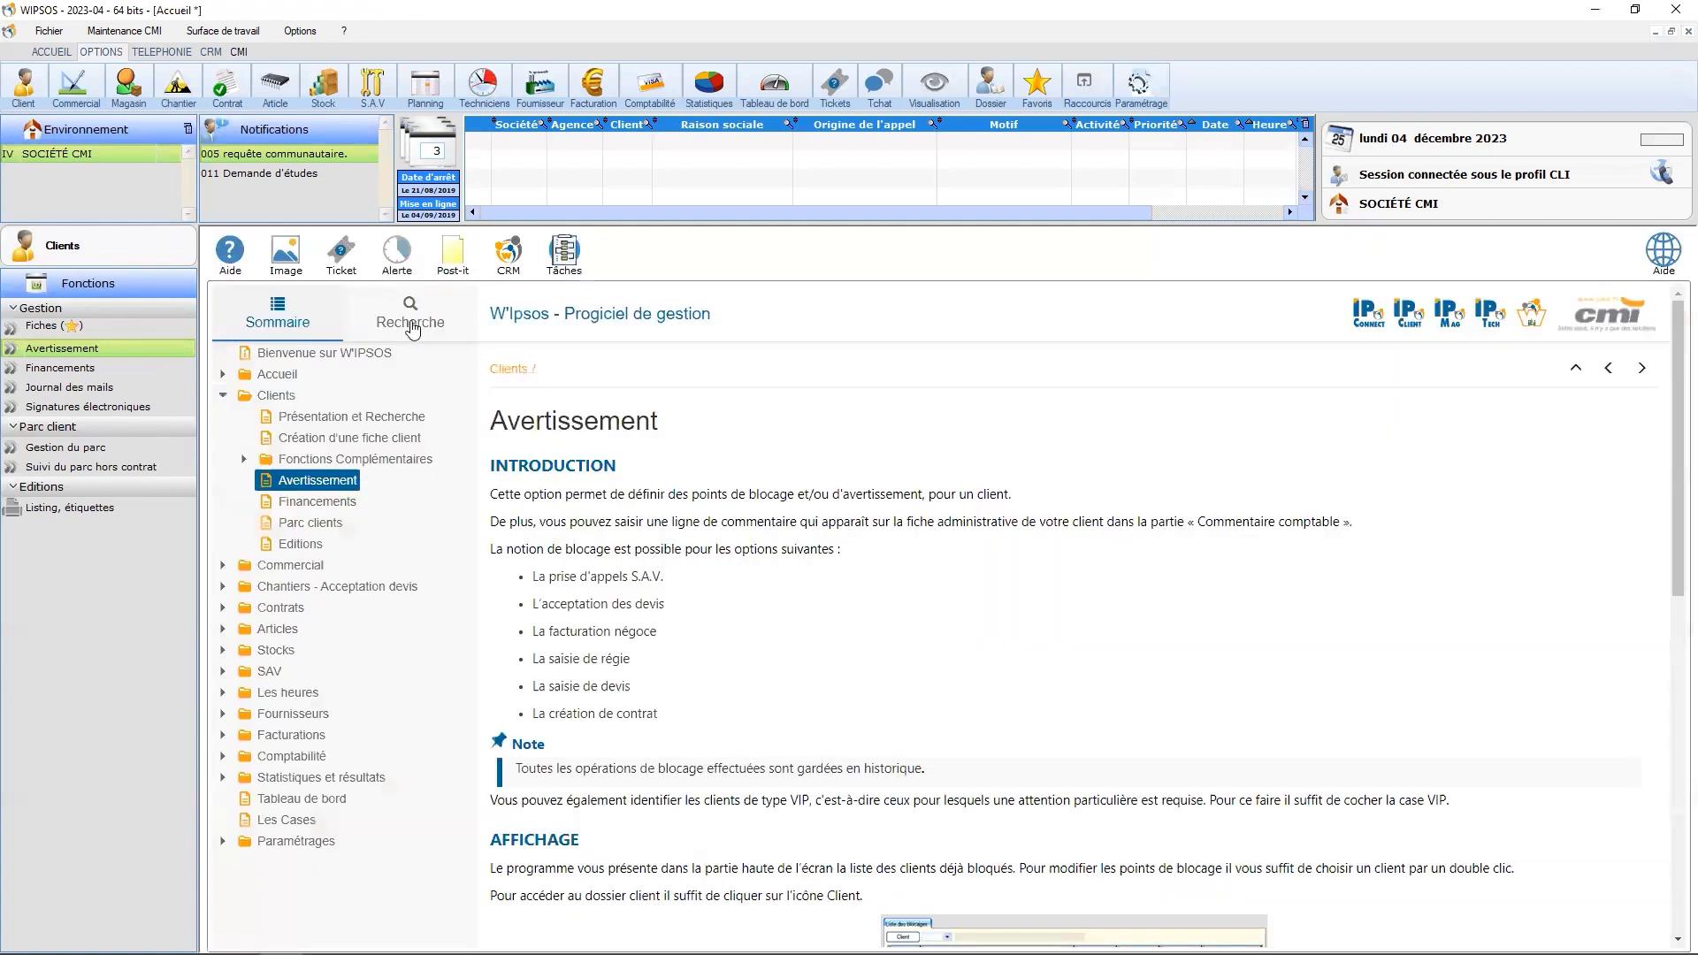
pyautogui.click(58, 329)
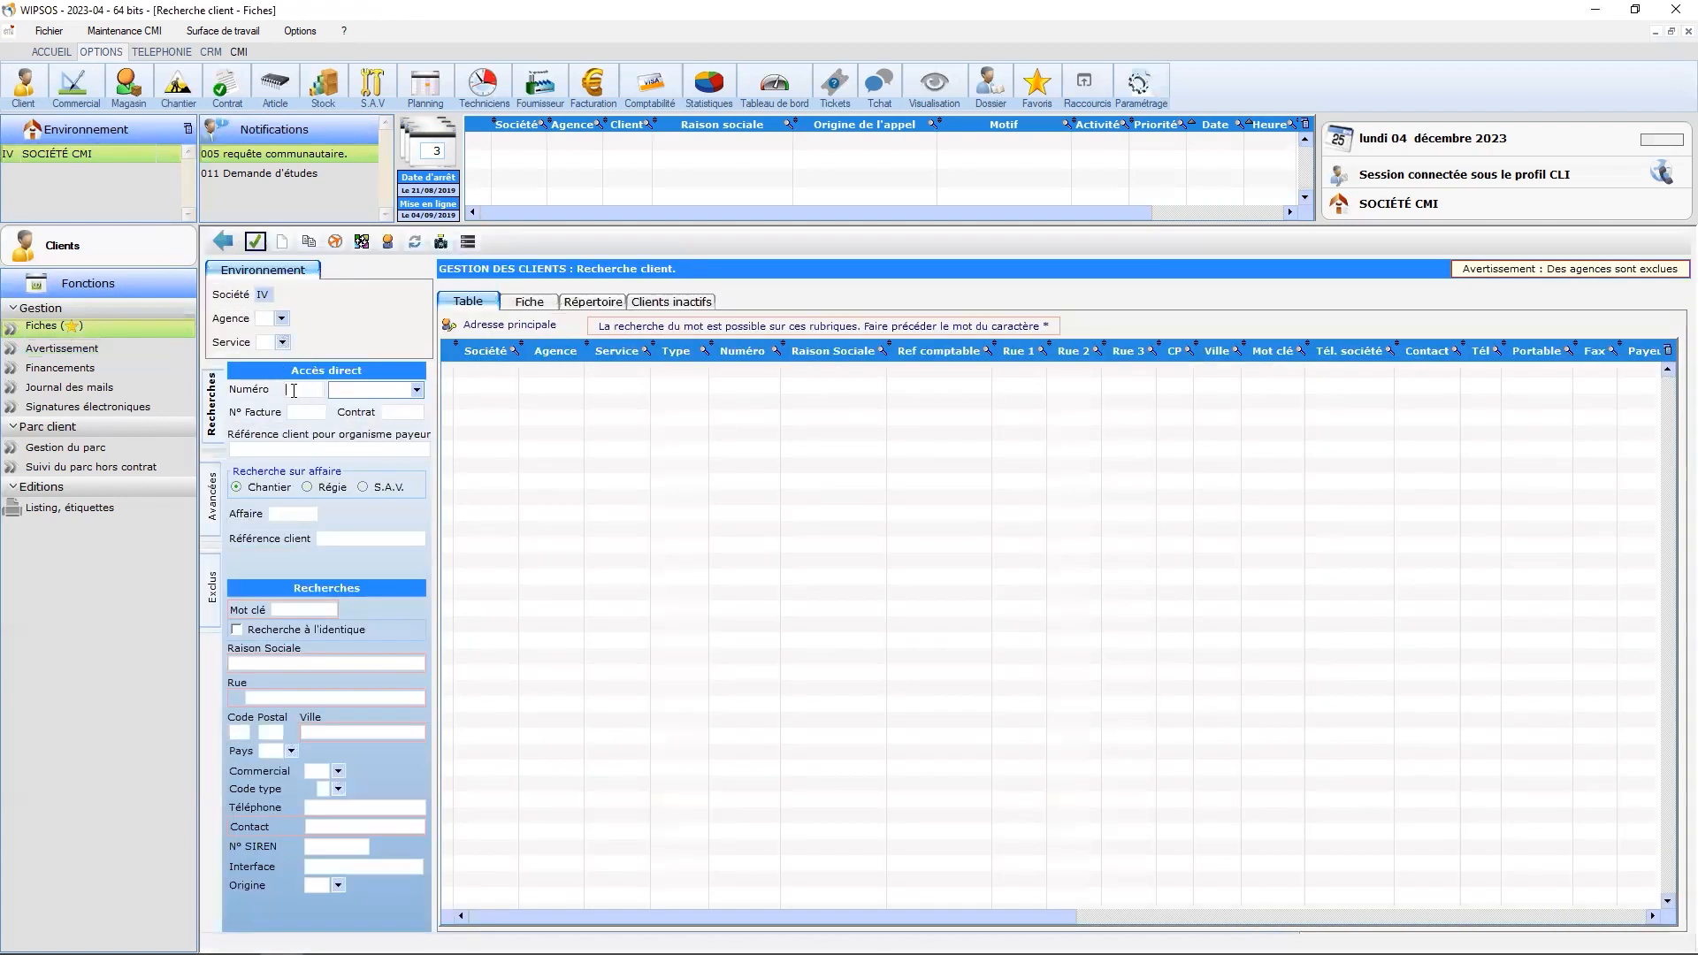
pyautogui.write('999999')
pyautogui.press('Return')
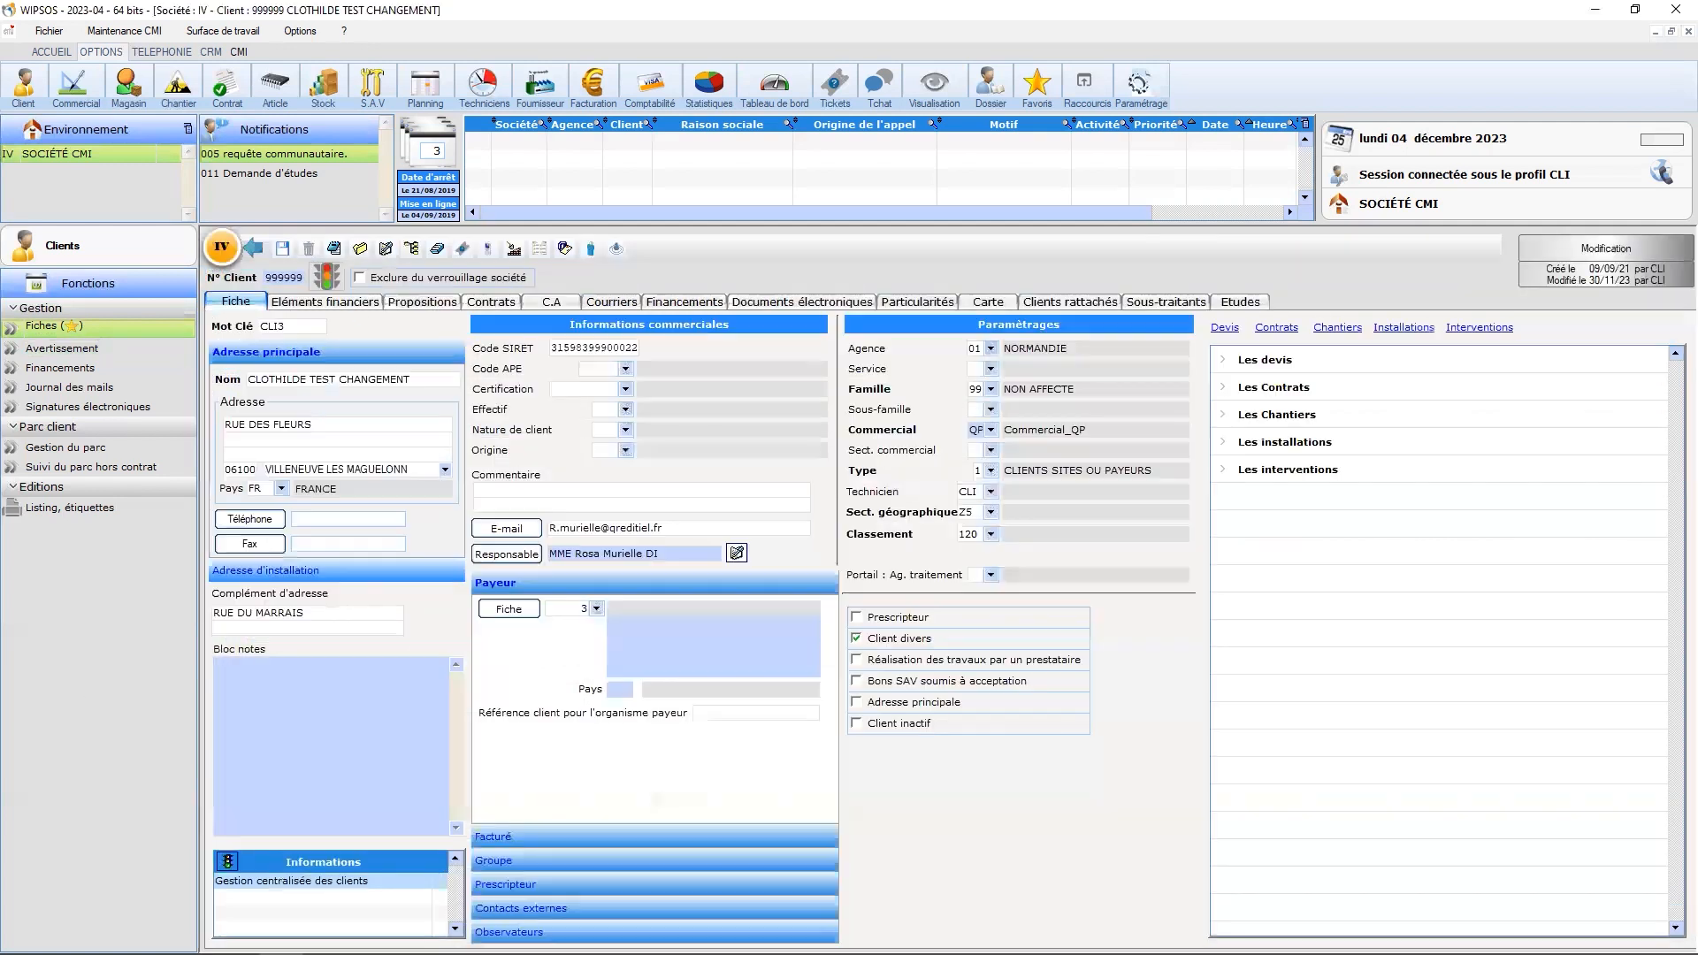
# Examine the client's individual blocking details, the company blocking rule and the list of overdue invoices, and close the window
pyautogui.click(327, 280)
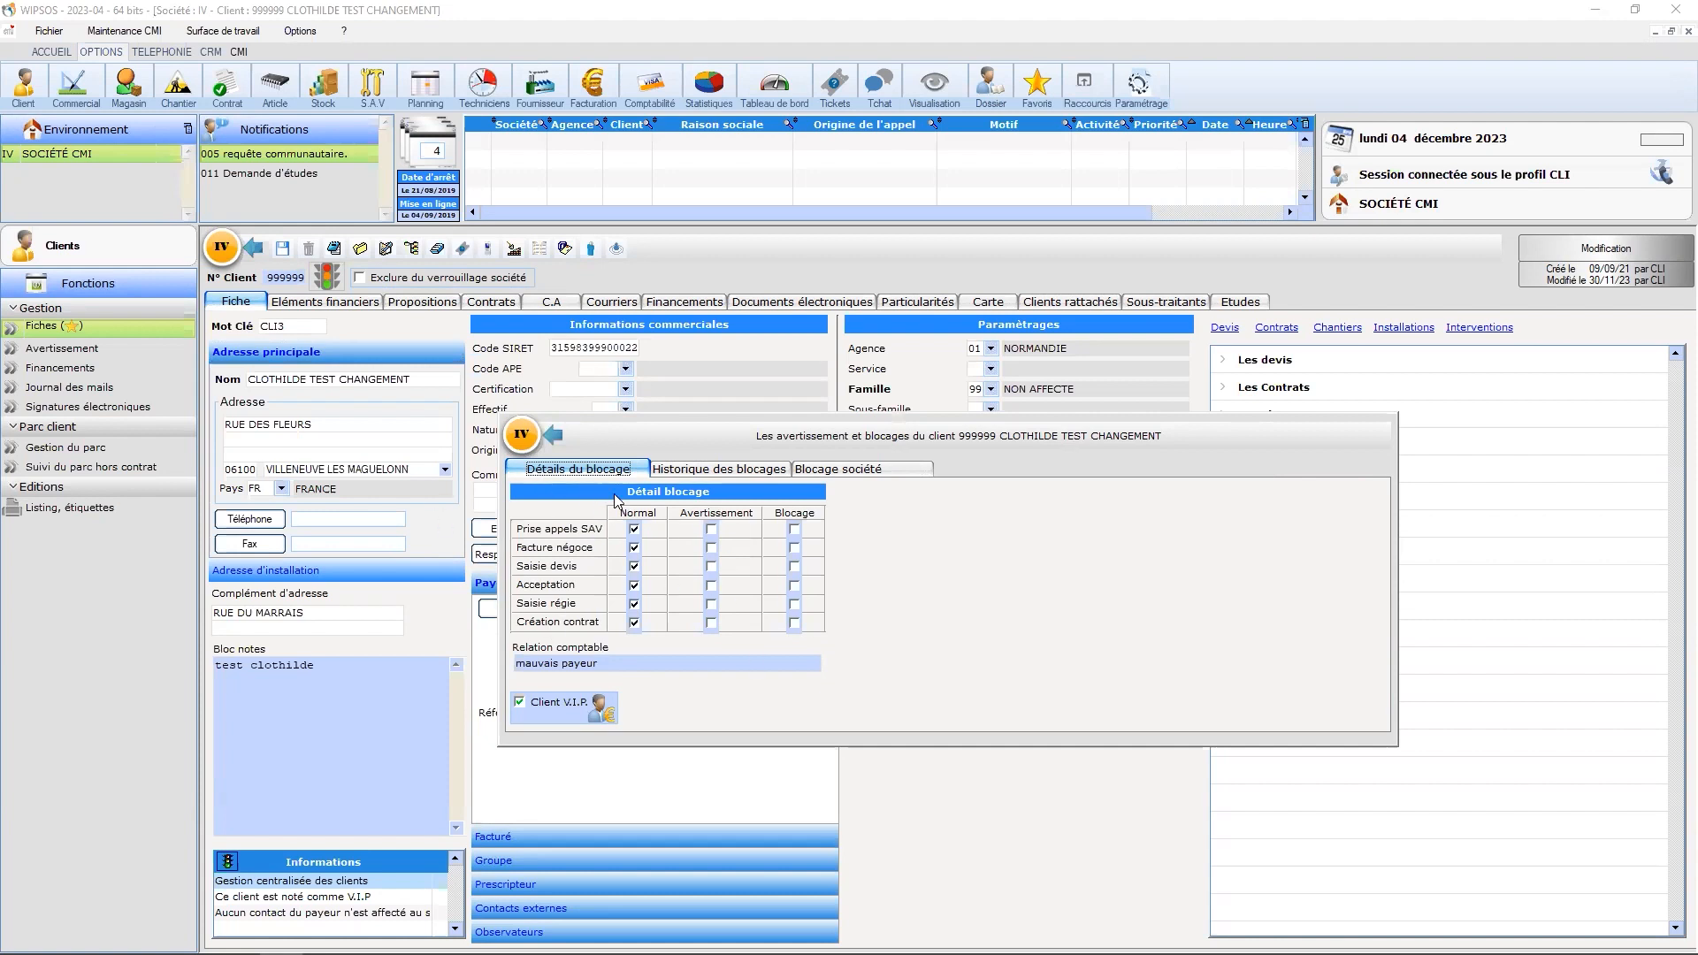
pyautogui.click(877, 475)
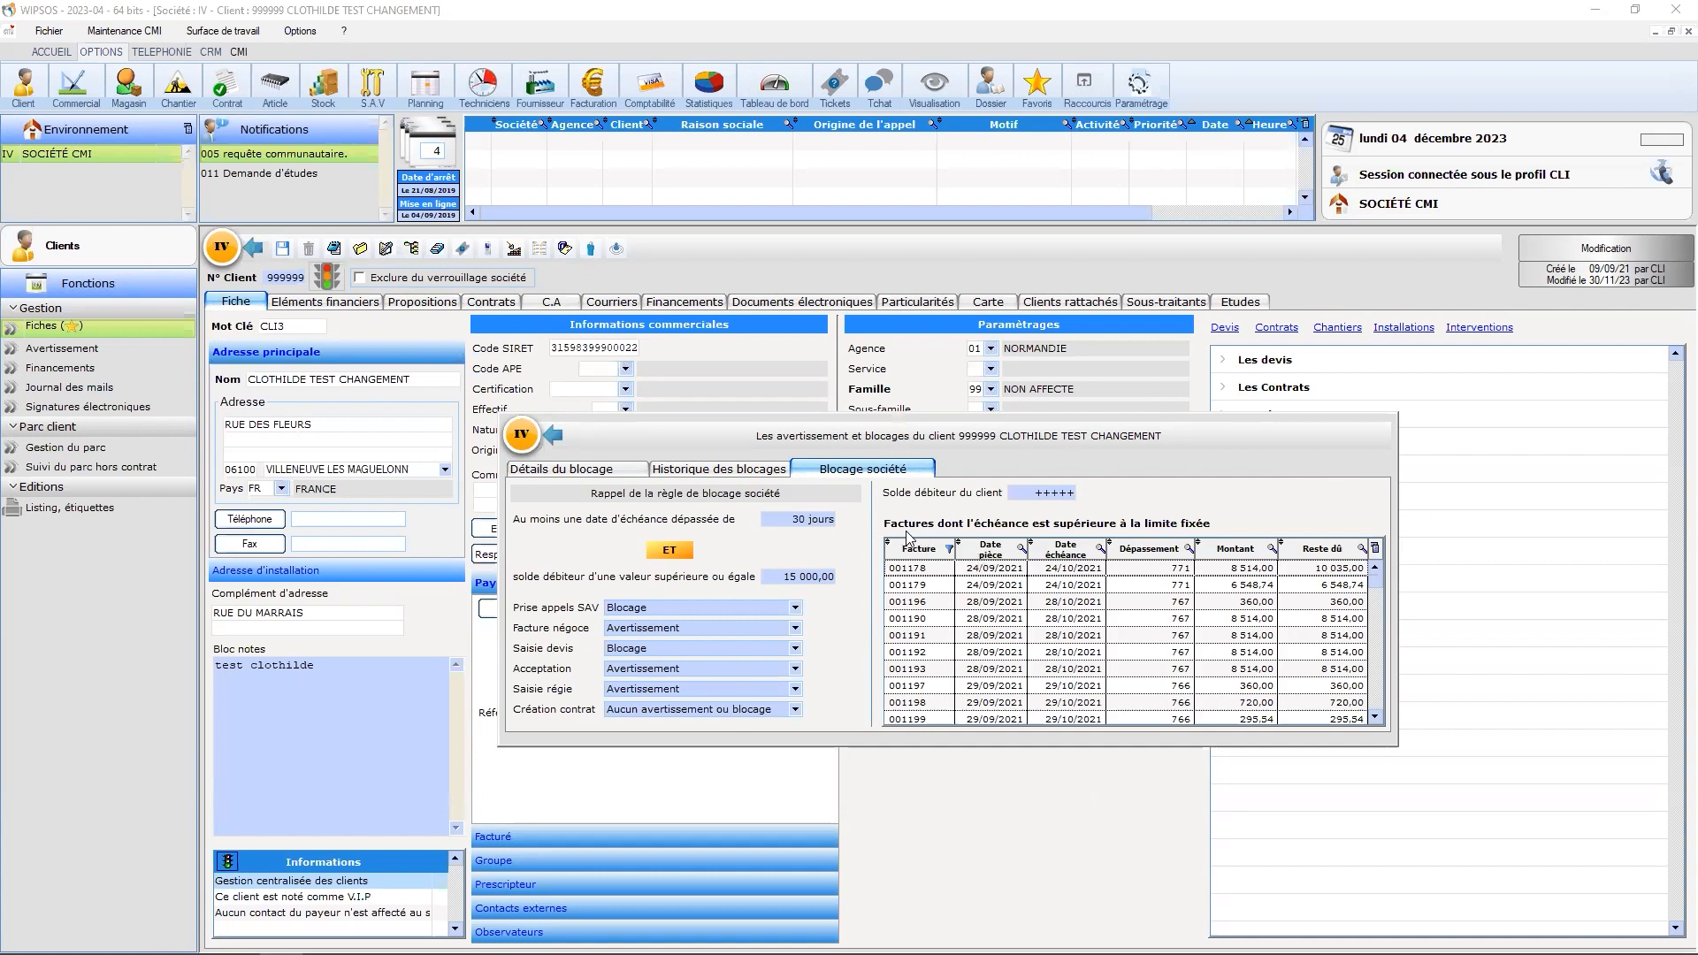
pyautogui.scroll(-5, 1297, 679)
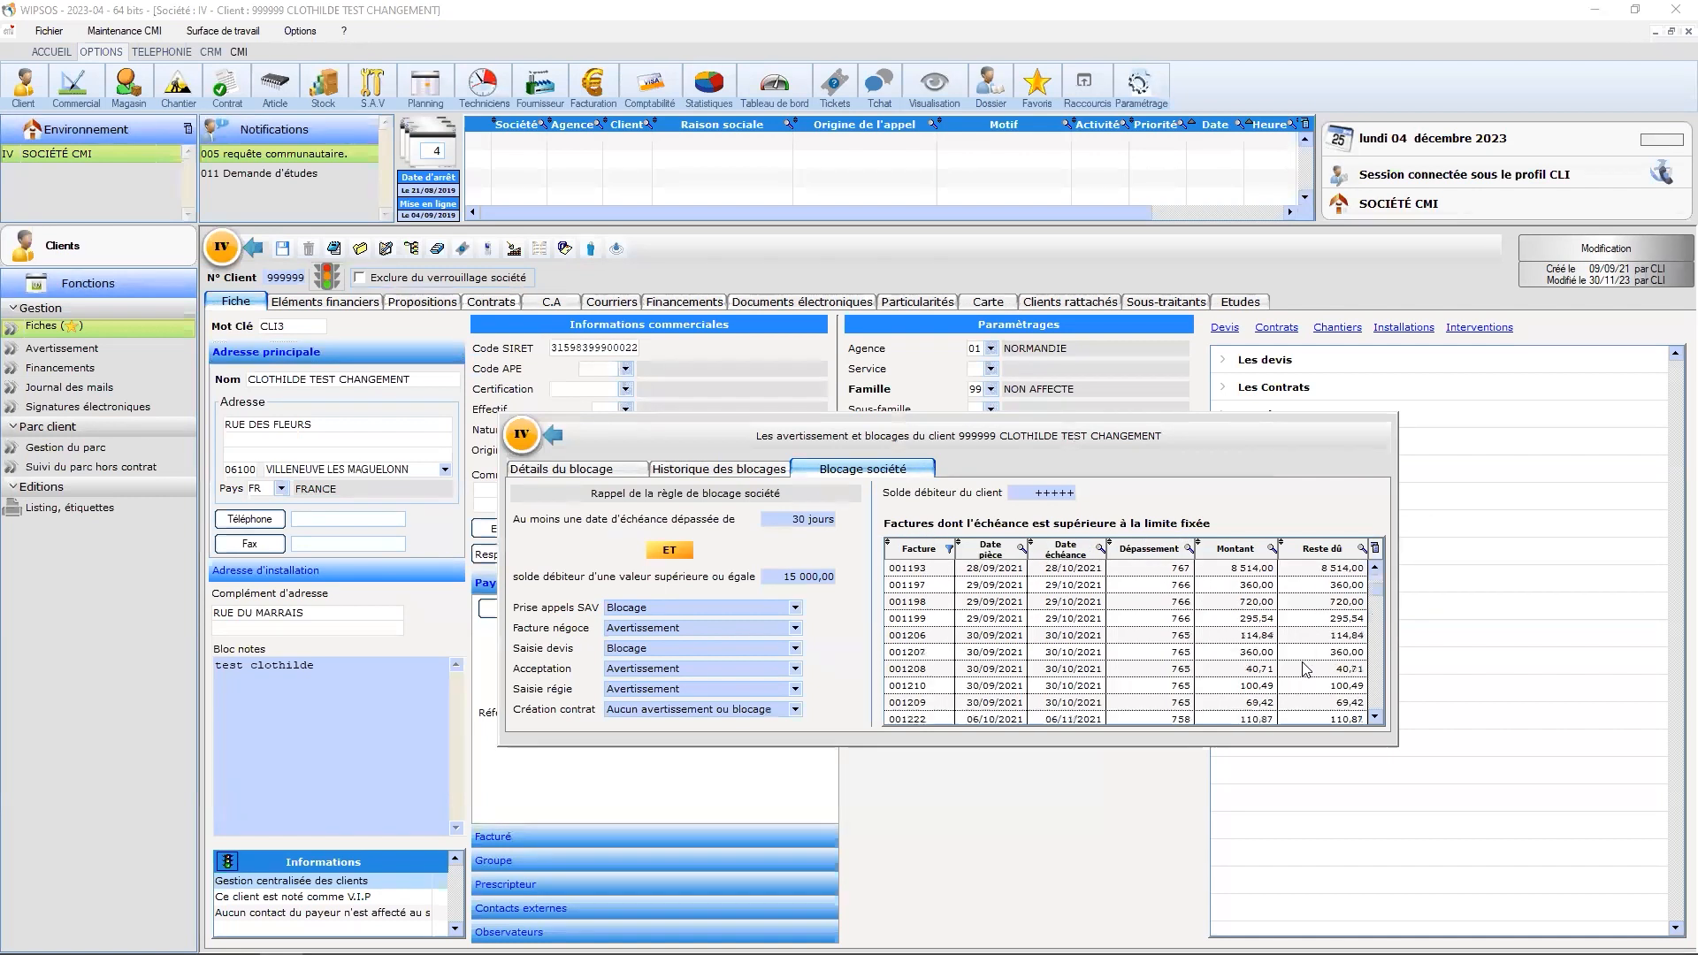
pyautogui.scroll(-10, 1298, 679)
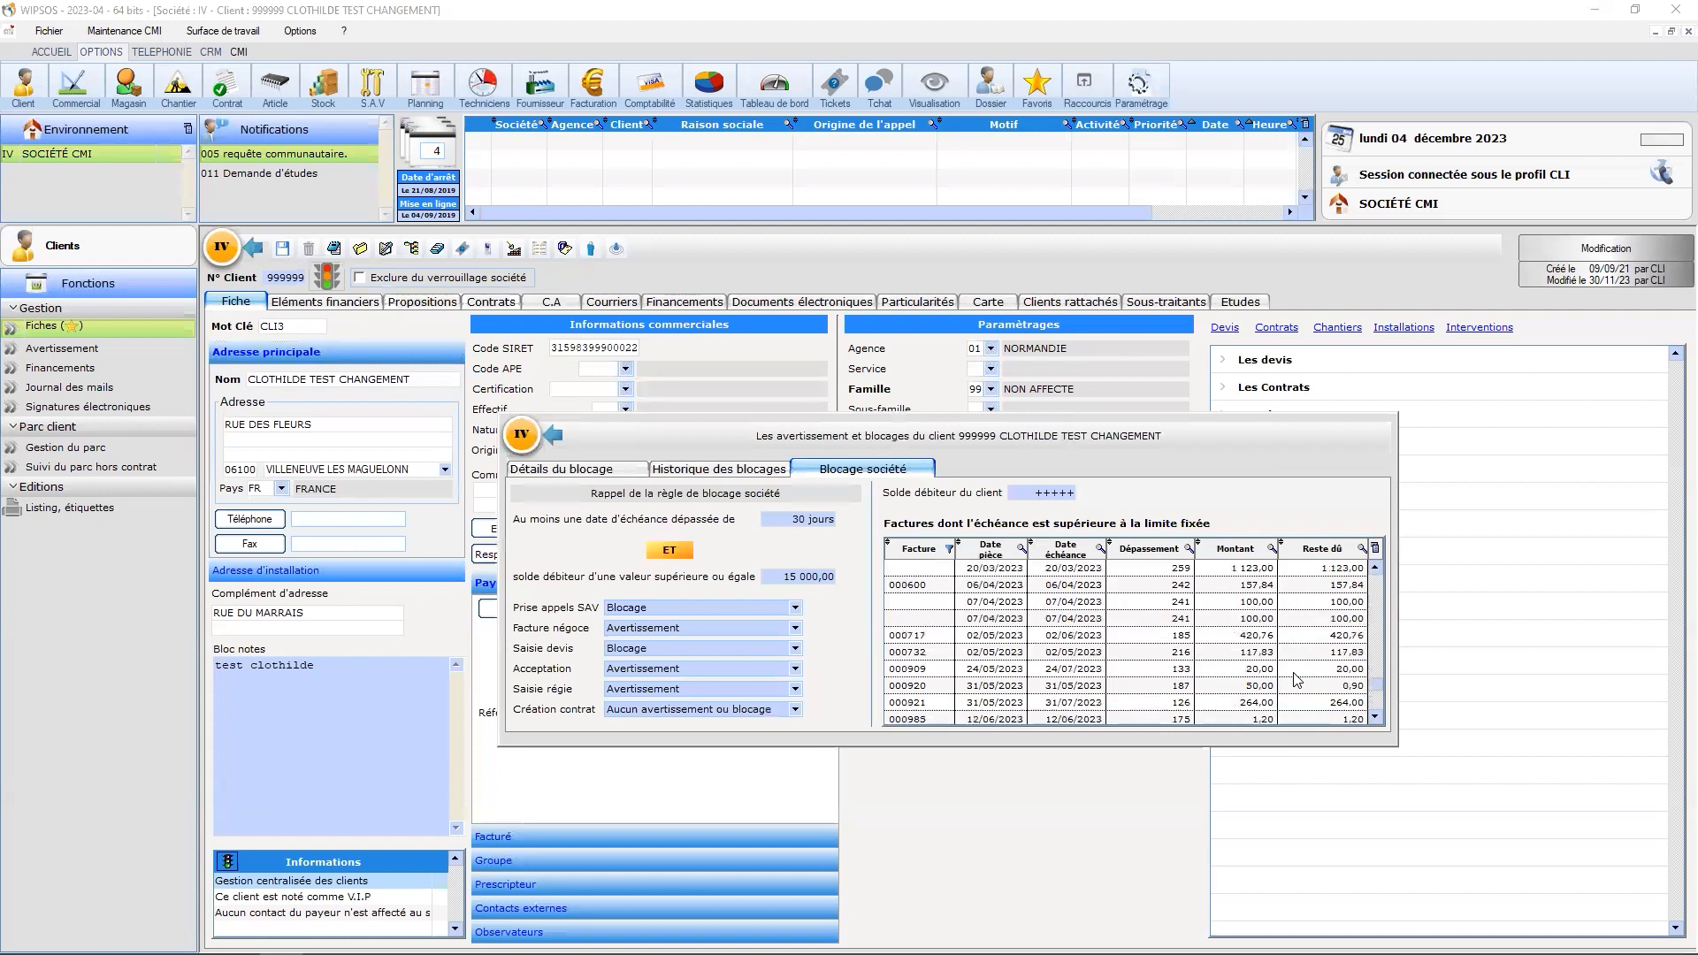
pyautogui.scroll(-2, 1298, 680)
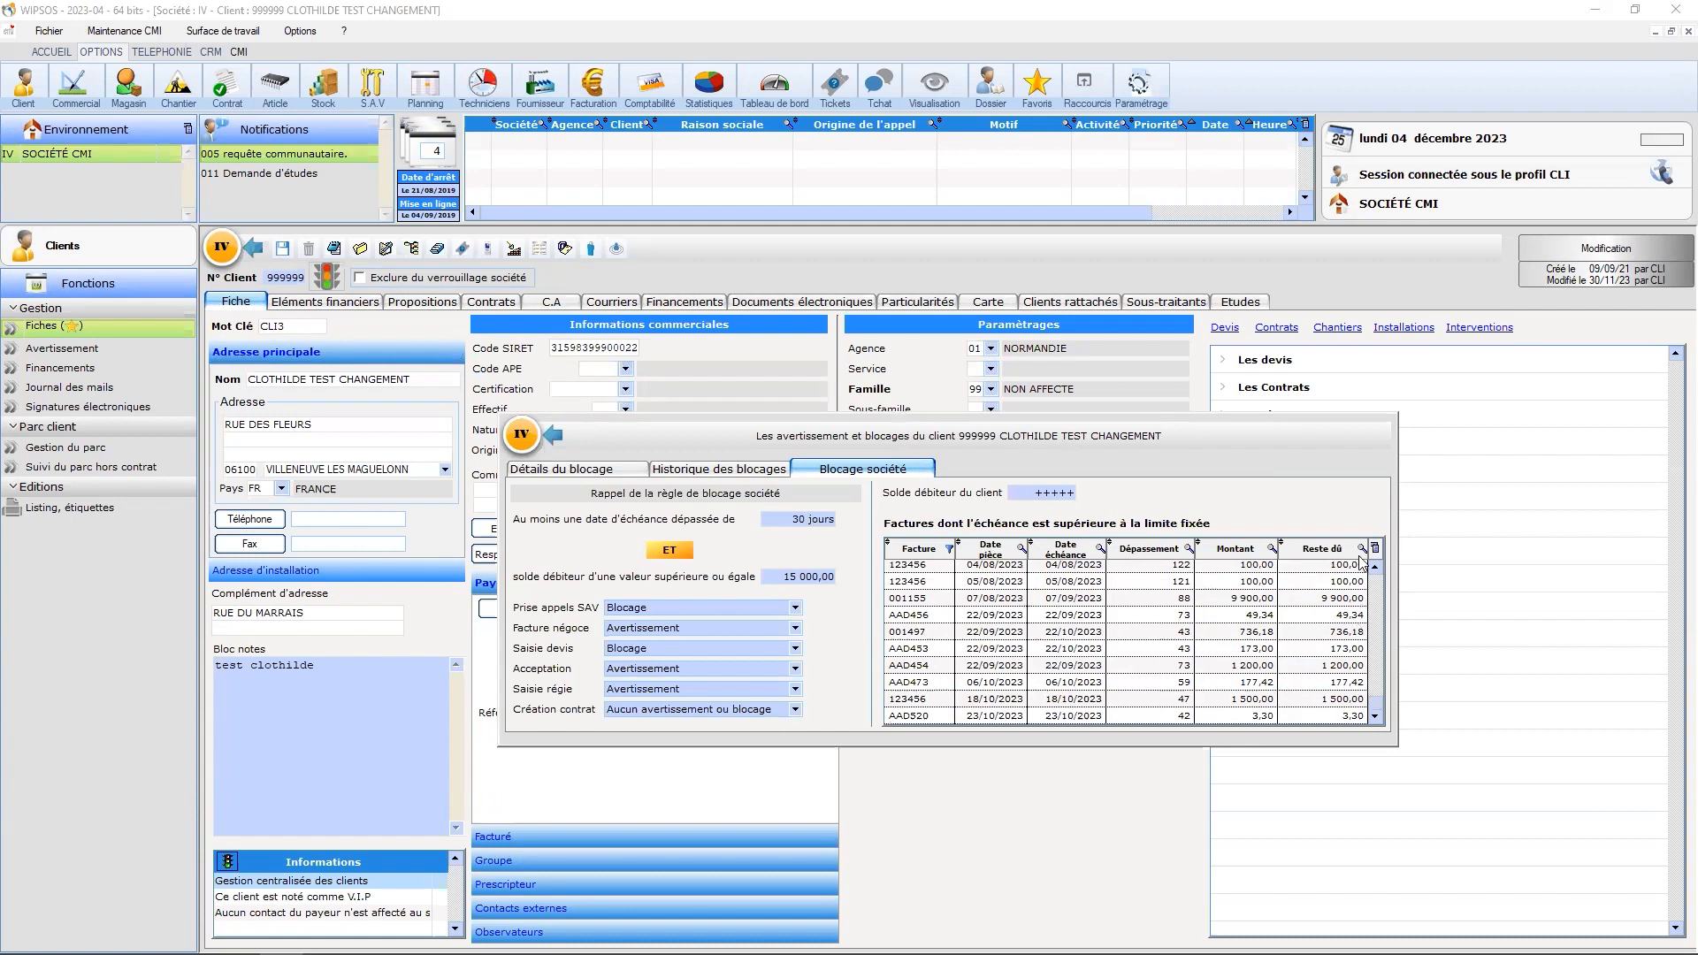
pyautogui.click(609, 472)
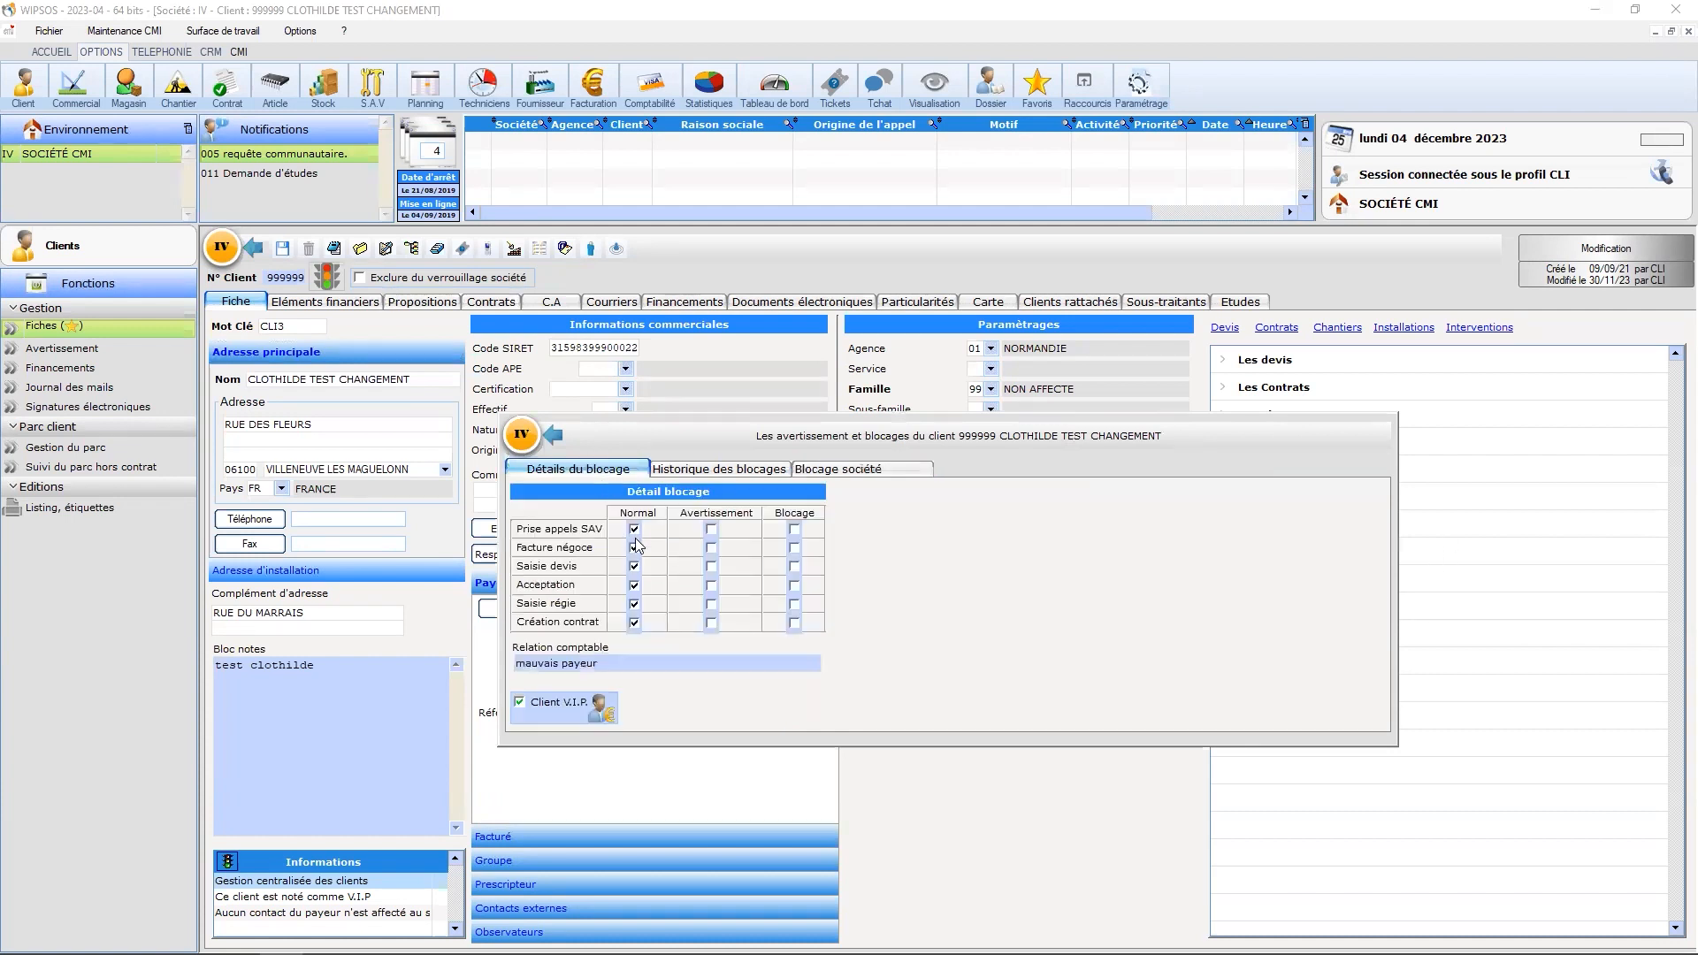
pyautogui.click(833, 471)
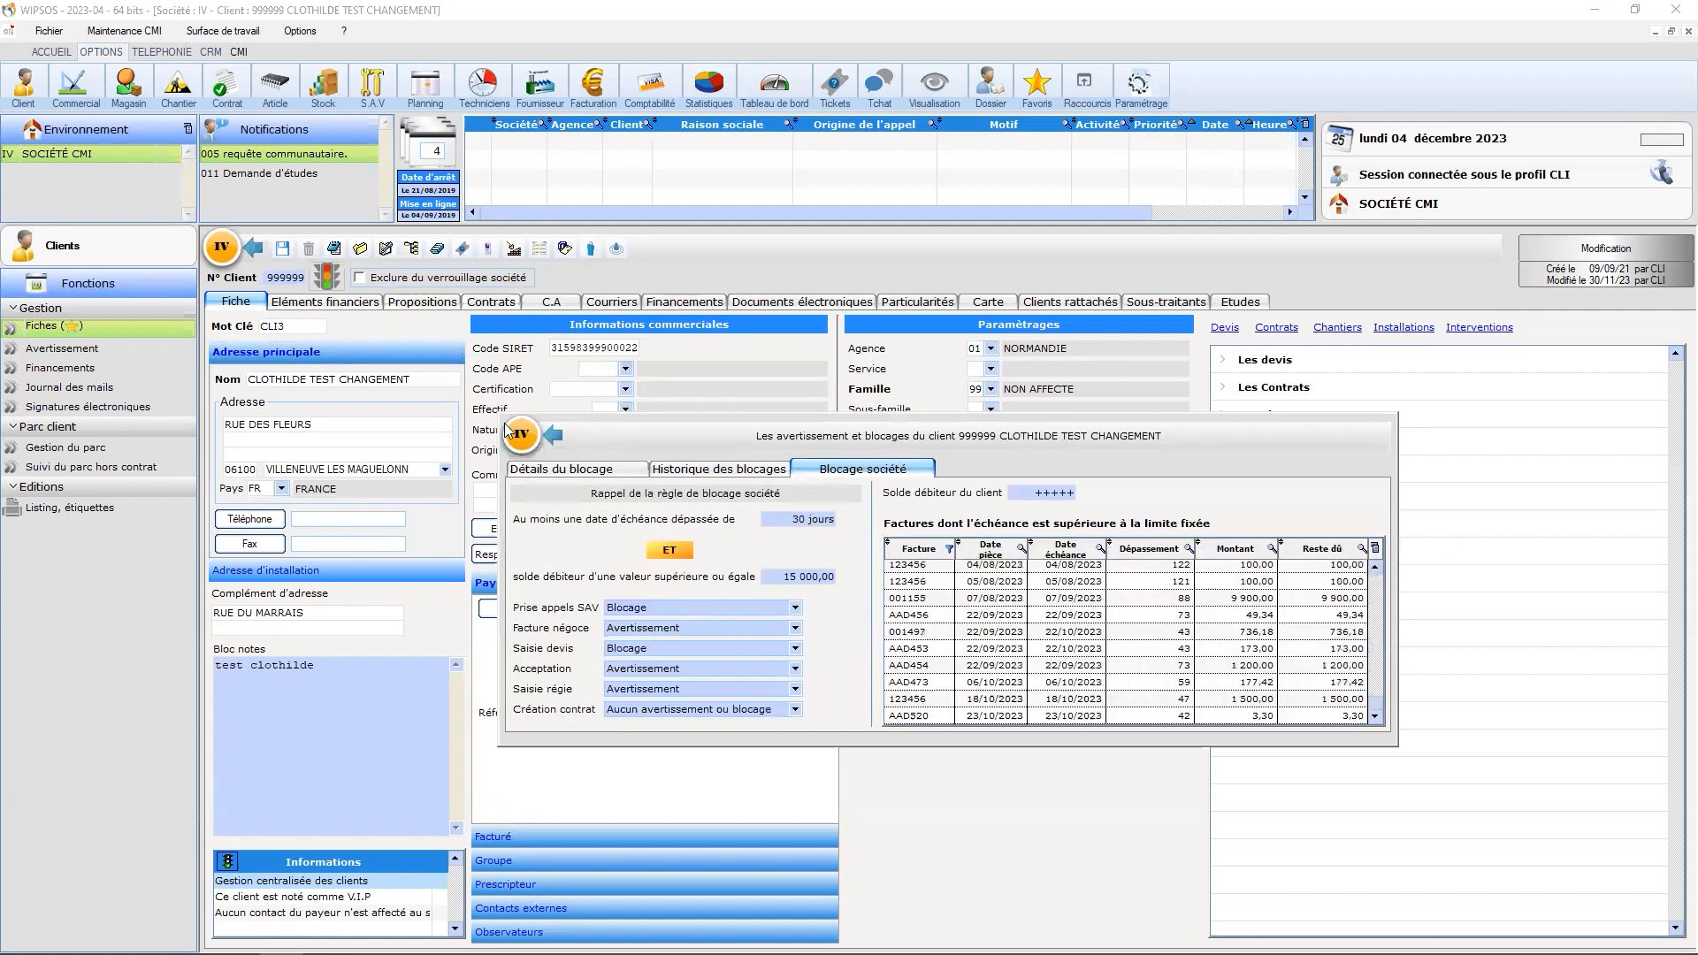
pyautogui.click(553, 434)
# Try to open an S.A.V. call for the same client by entering its client number
pyautogui.click(373, 84)
pyautogui.click(87, 329)
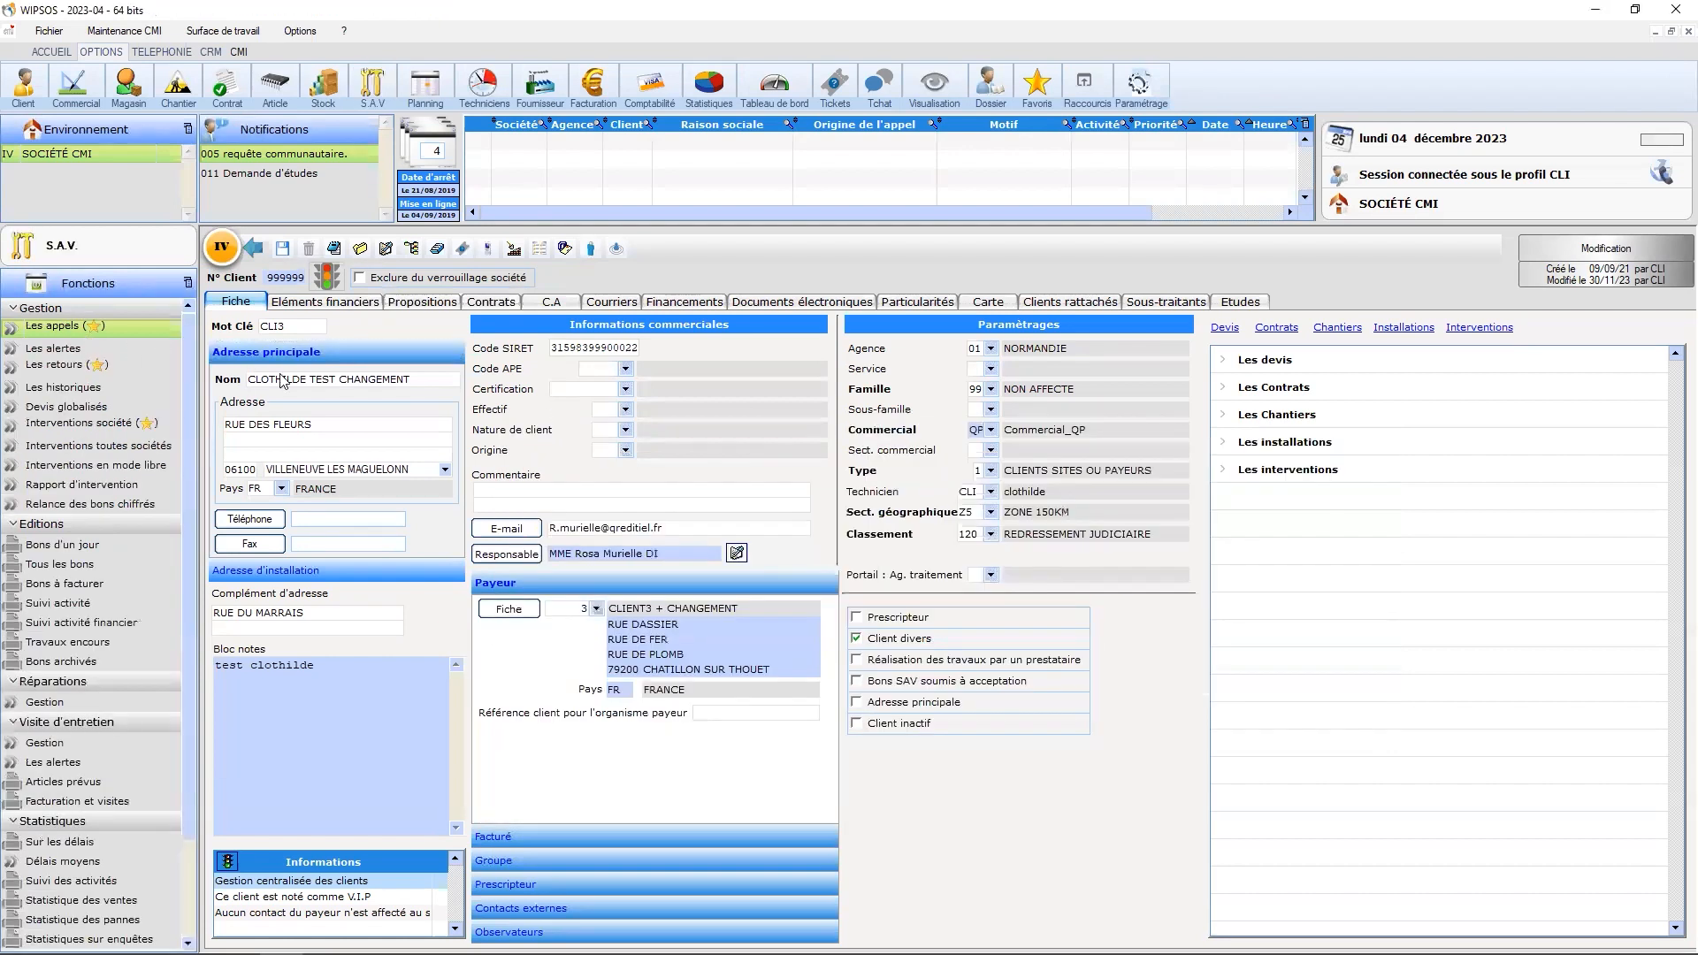
pyautogui.write('999999')
pyautogui.press('Return')
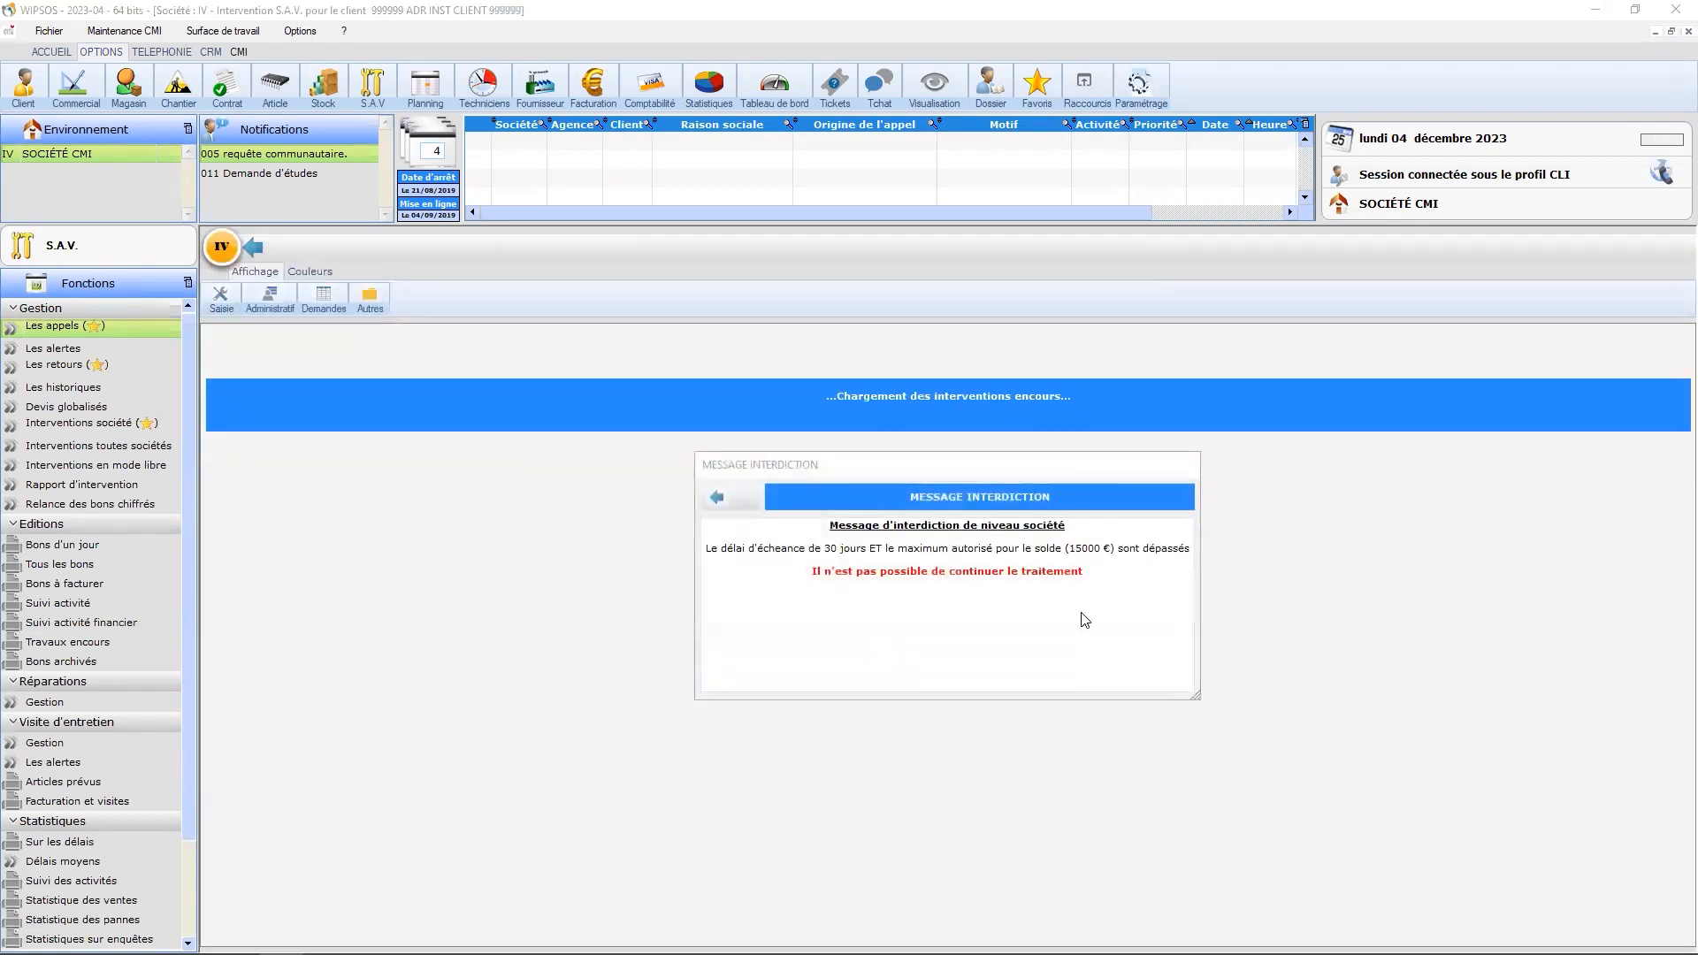
pyautogui.click(715, 501)
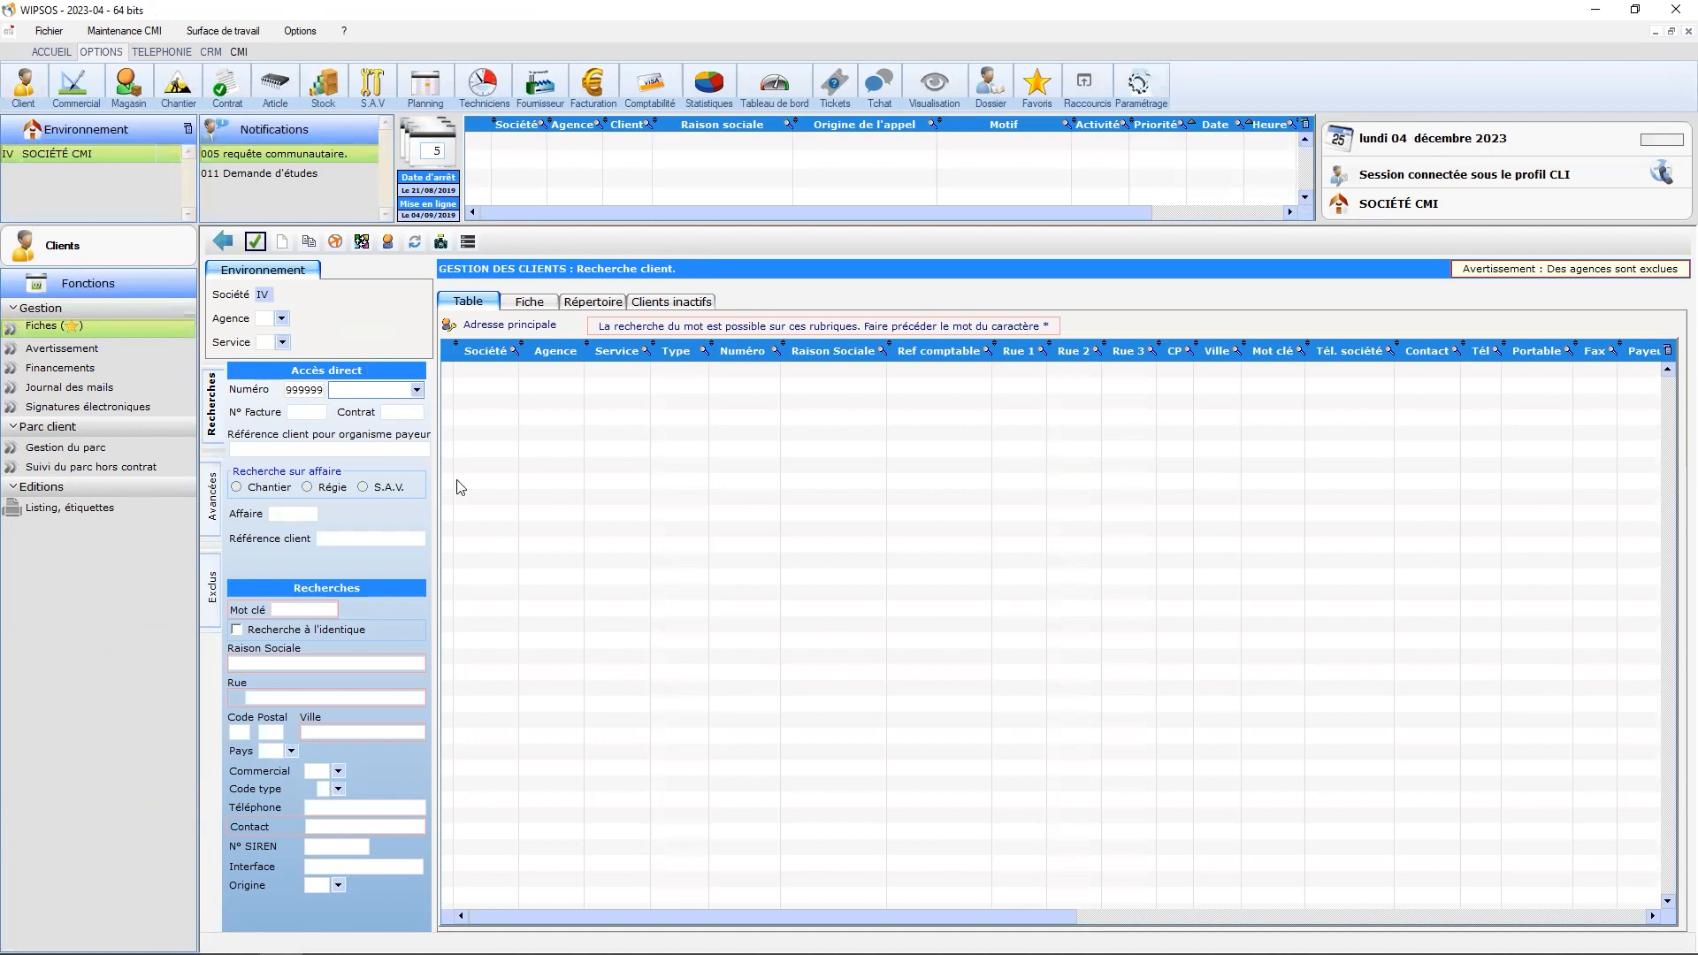
# Enable Exclure du verrouillage société on the client's record and save the record
pyautogui.click(387, 281)
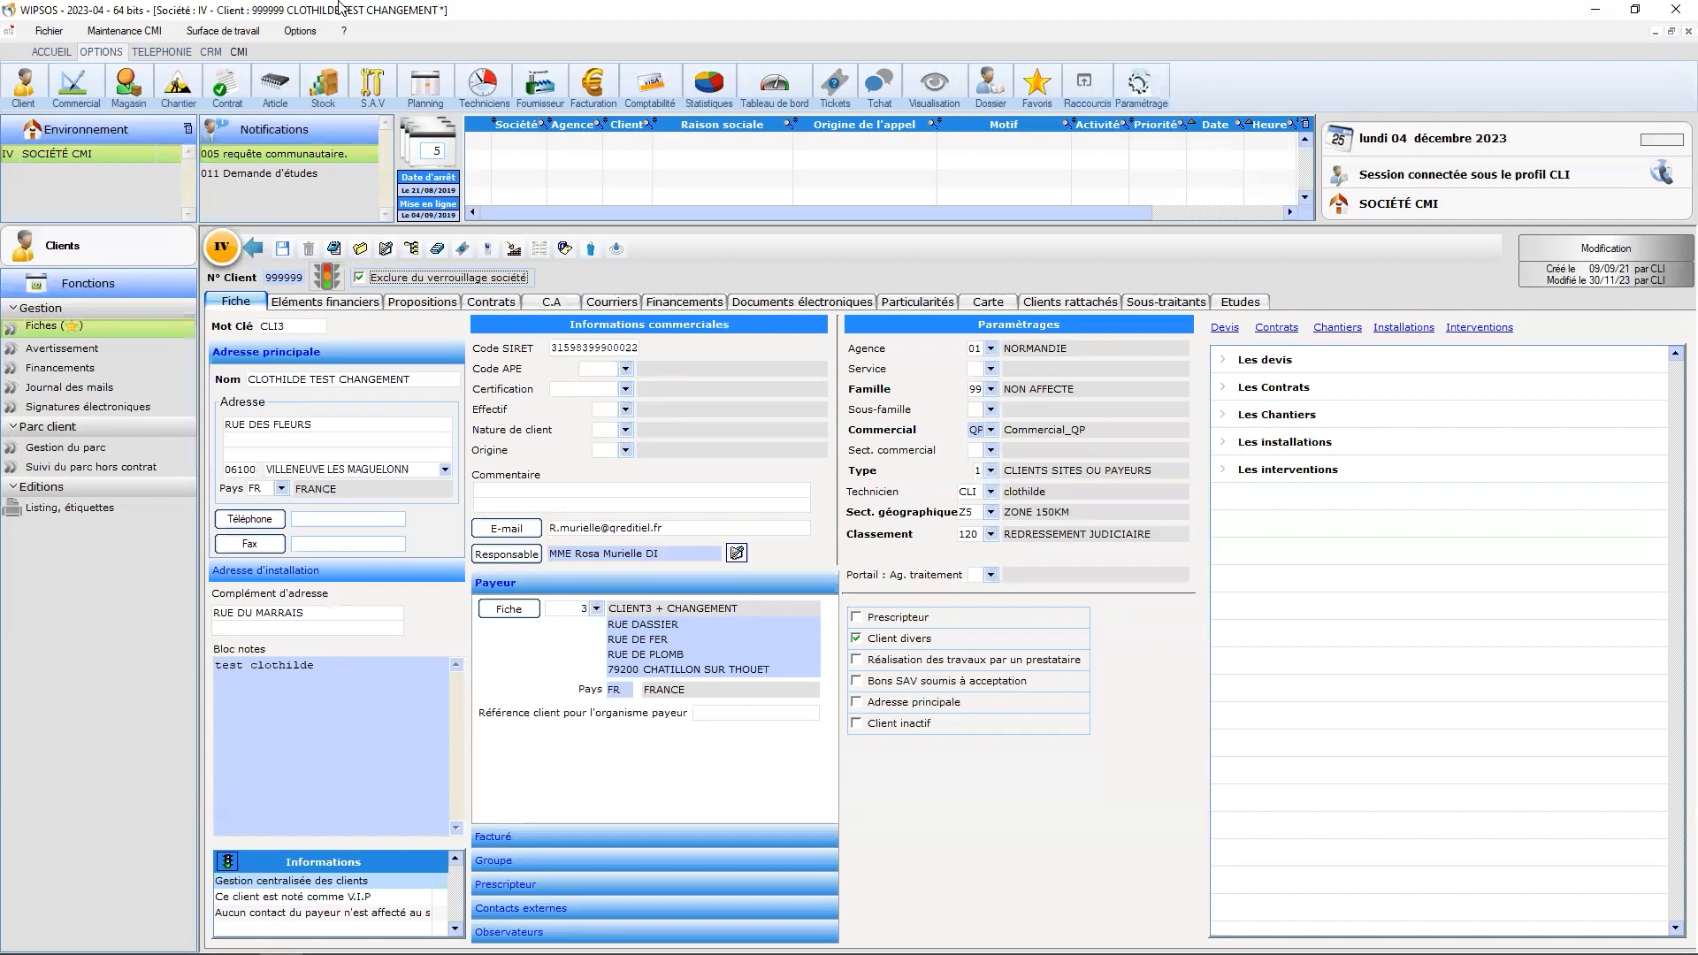
pyautogui.click(283, 248)
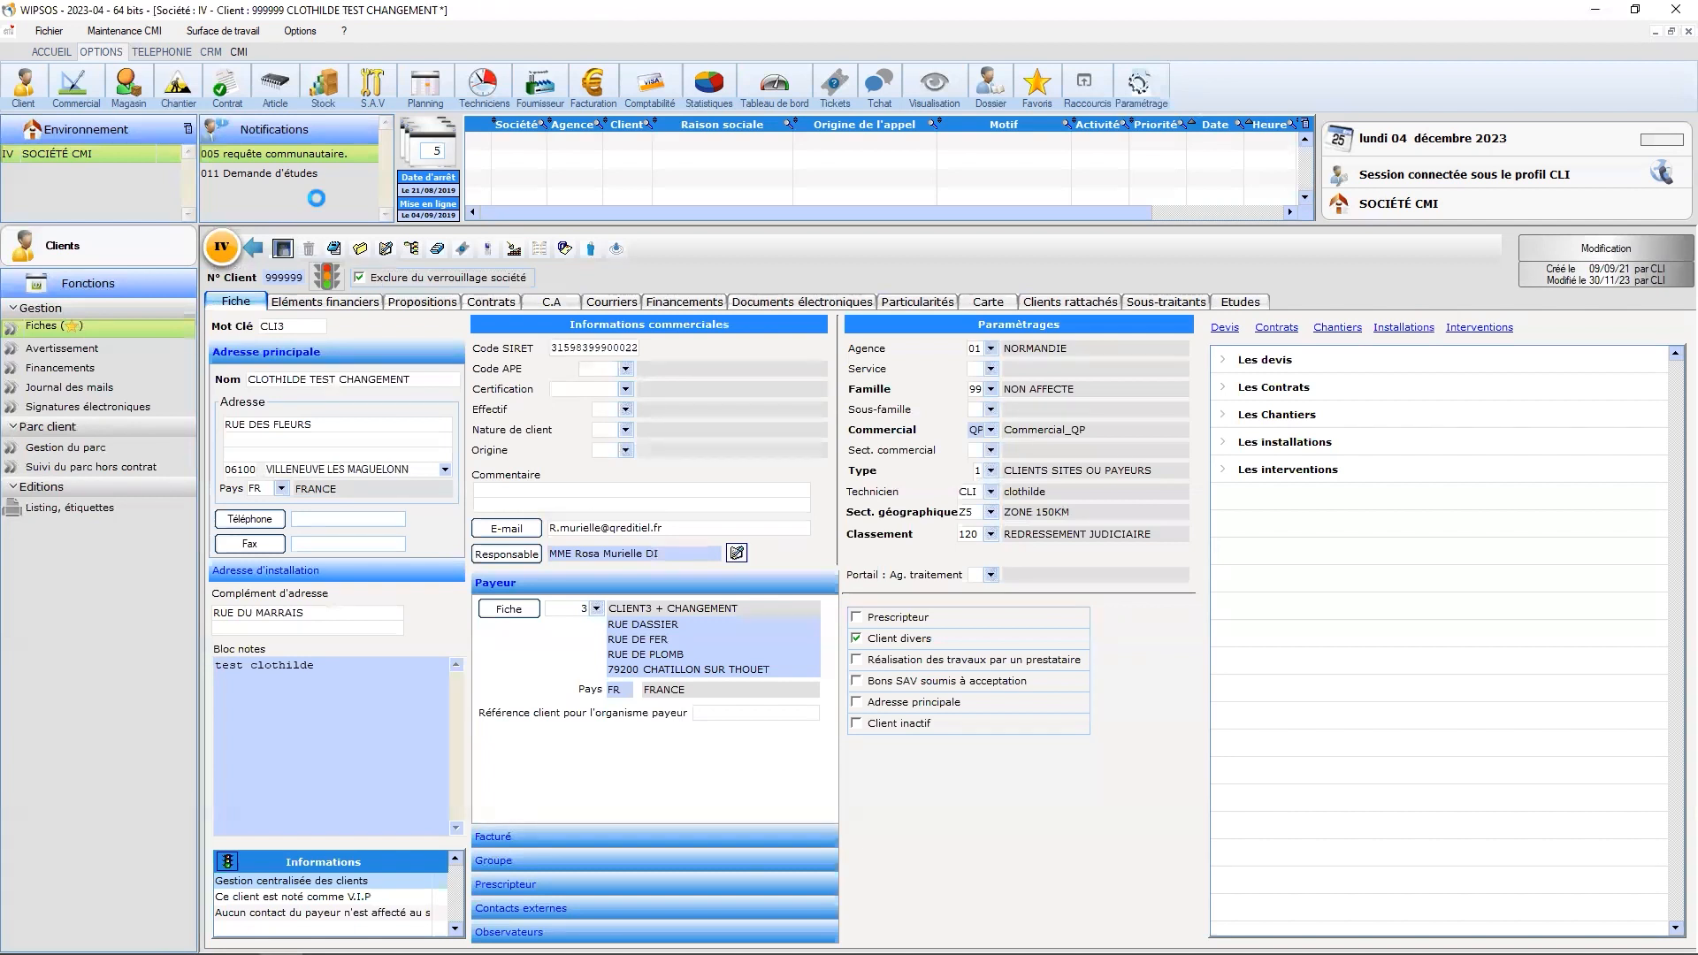
# Check access to the S.A.V. call entry for the excluded client and return to the client search
pyautogui.click(372, 87)
pyautogui.click(67, 327)
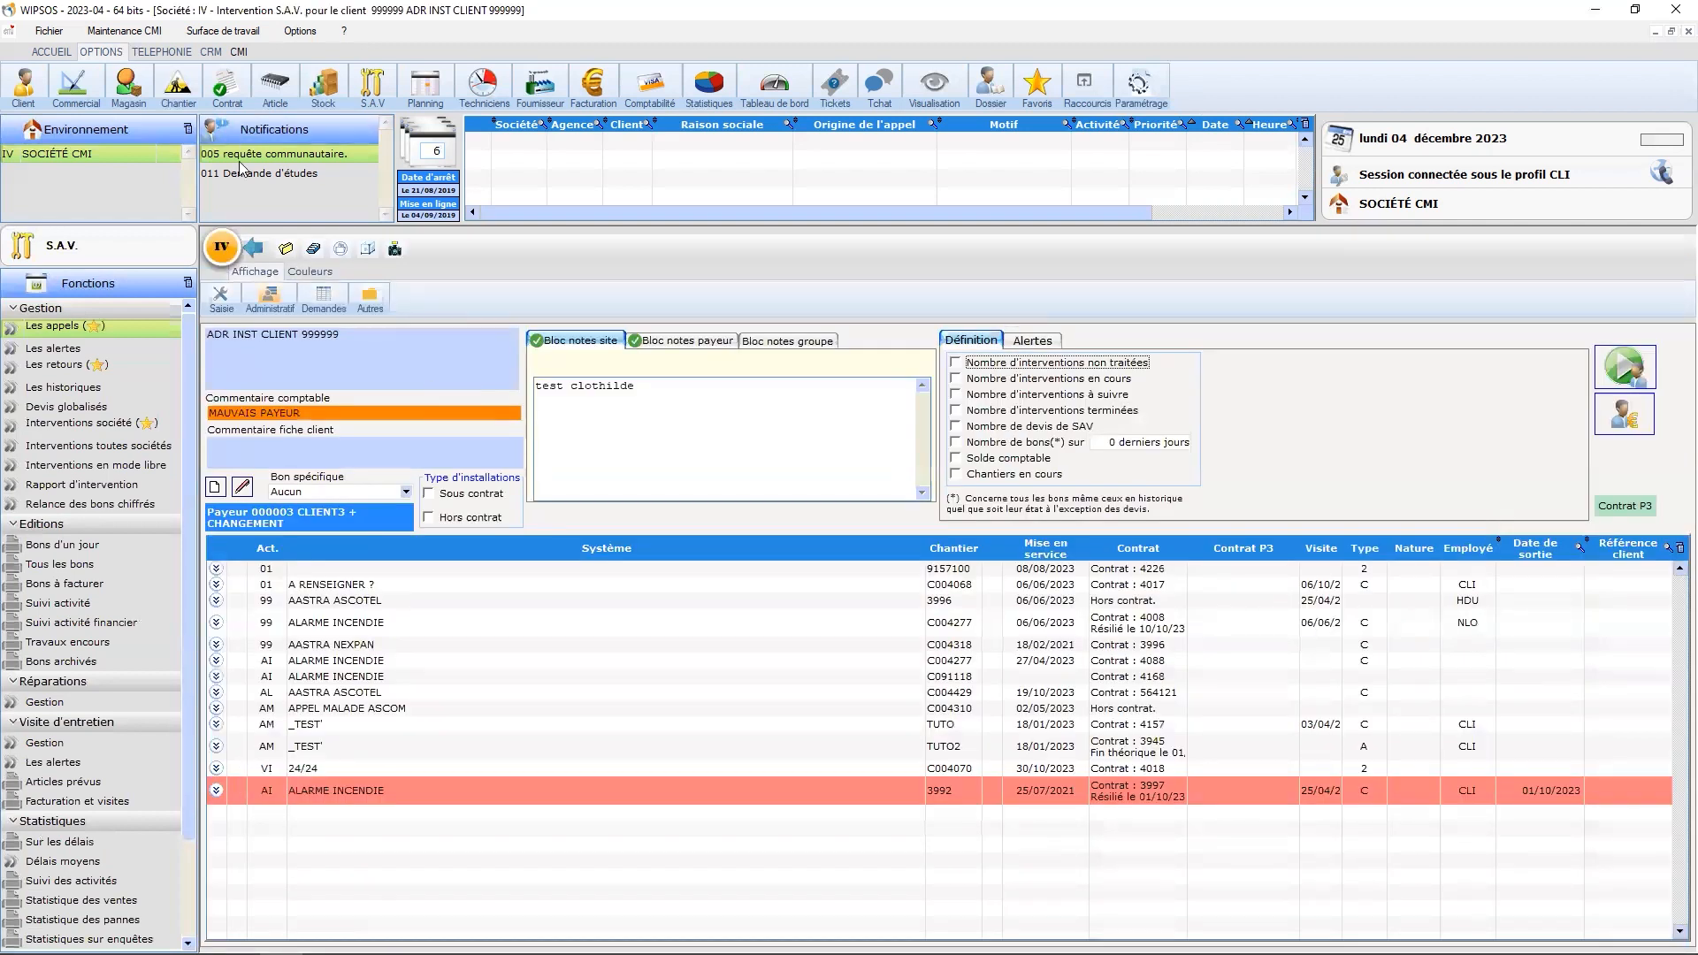
pyautogui.click(255, 248)
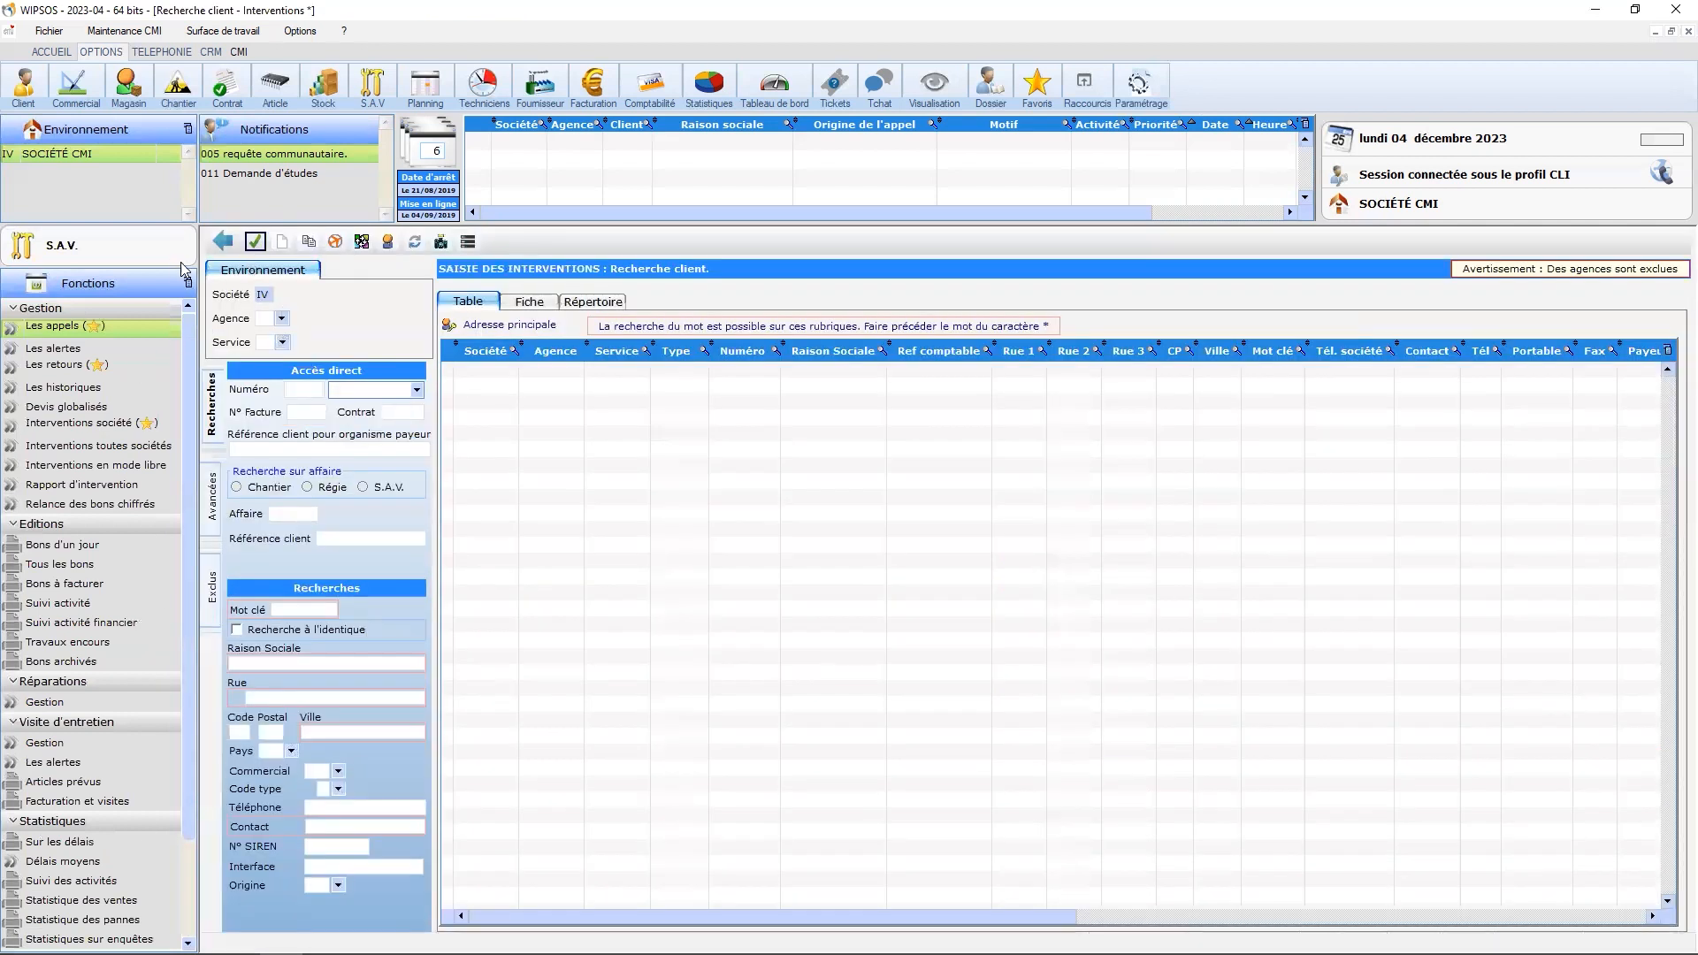